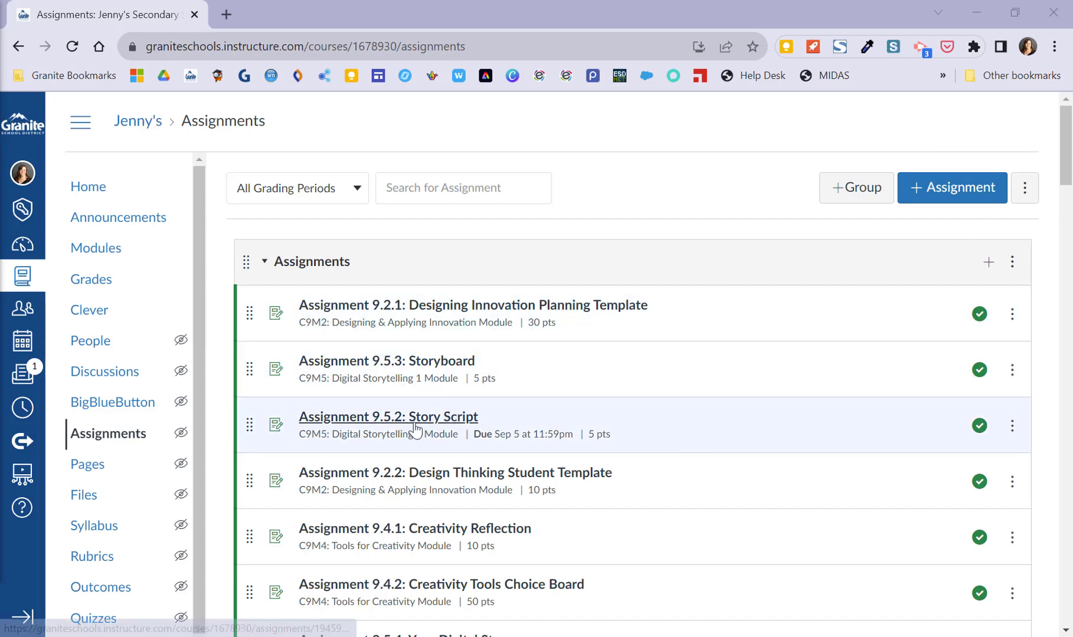
- Open Assignment 9.5.2: Story Script for editing and review its description and grading settings
{"action": "left_click", "coordinate": [376, 420]}
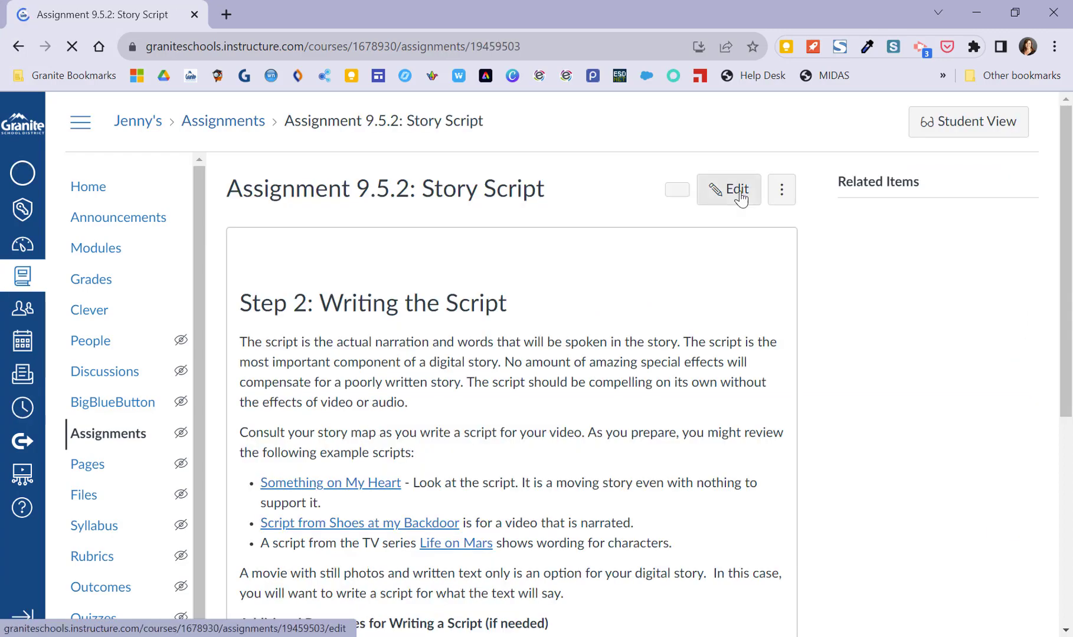
{"action": "left_click", "coordinate": [738, 192]}
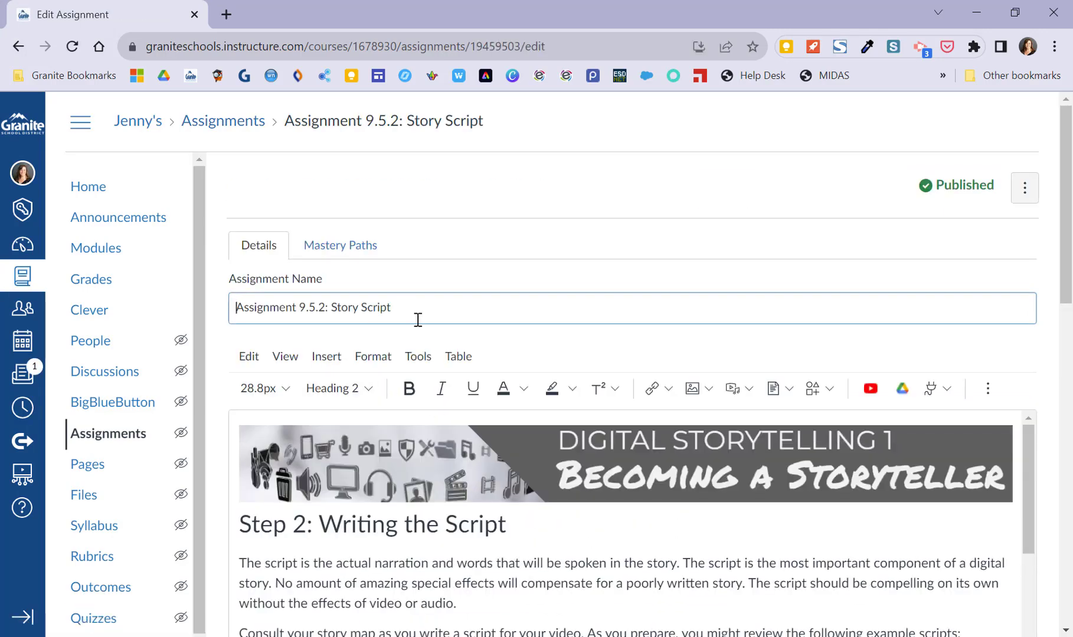
{"action": "scroll", "coordinate": [417, 319], "scroll_direction": "down", "scroll_amount": 5}
{"action": "scroll", "coordinate": [420, 331], "scroll_direction": "up", "scroll_amount": 2}
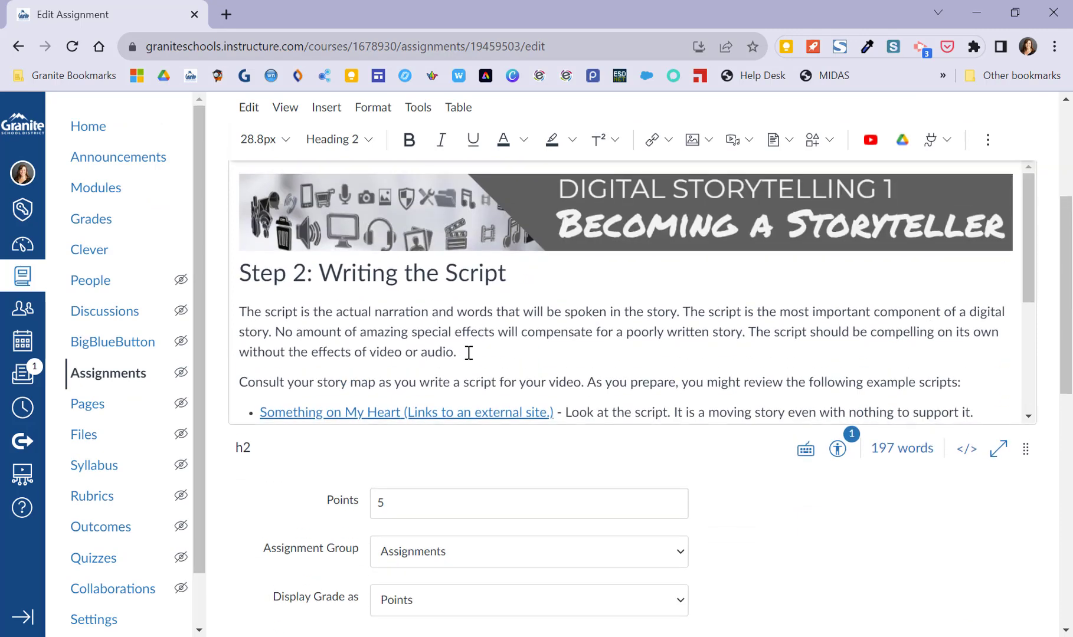
{"action": "scroll", "coordinate": [468, 354], "scroll_direction": "down", "scroll_amount": 3}
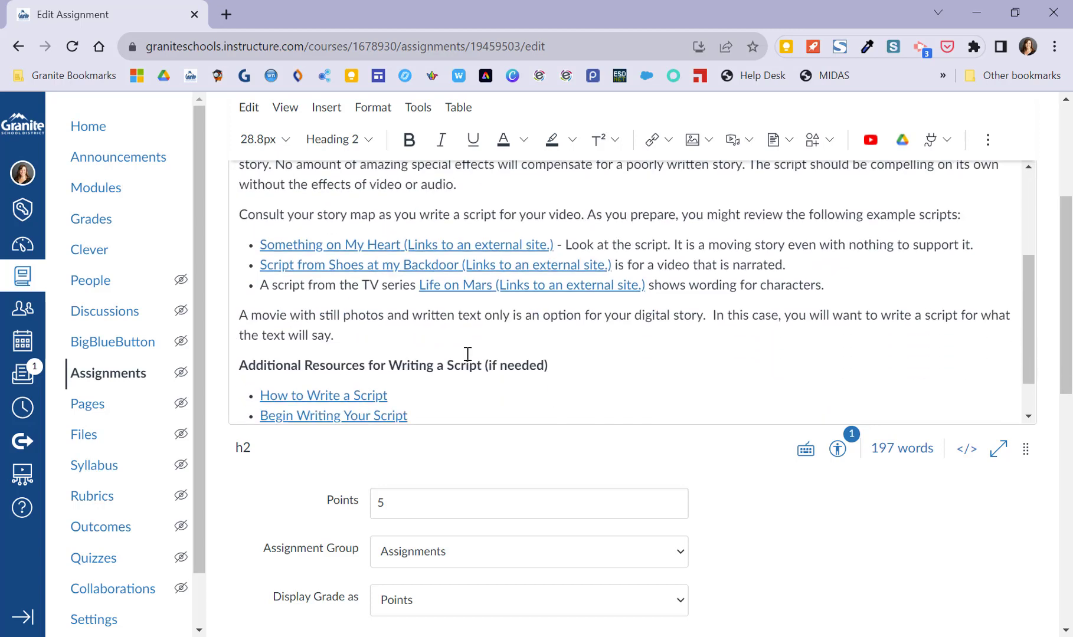
{"action": "scroll", "coordinate": [506, 309], "scroll_direction": "up", "scroll_amount": 3}
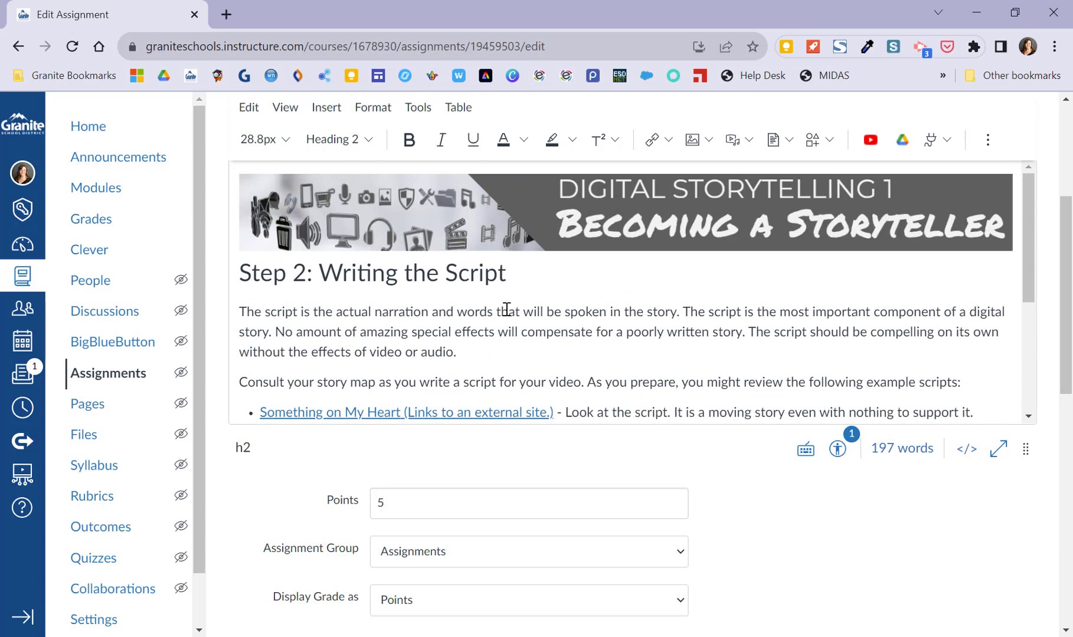
{"action": "scroll", "coordinate": [826, 542], "scroll_direction": "down", "scroll_amount": 3}
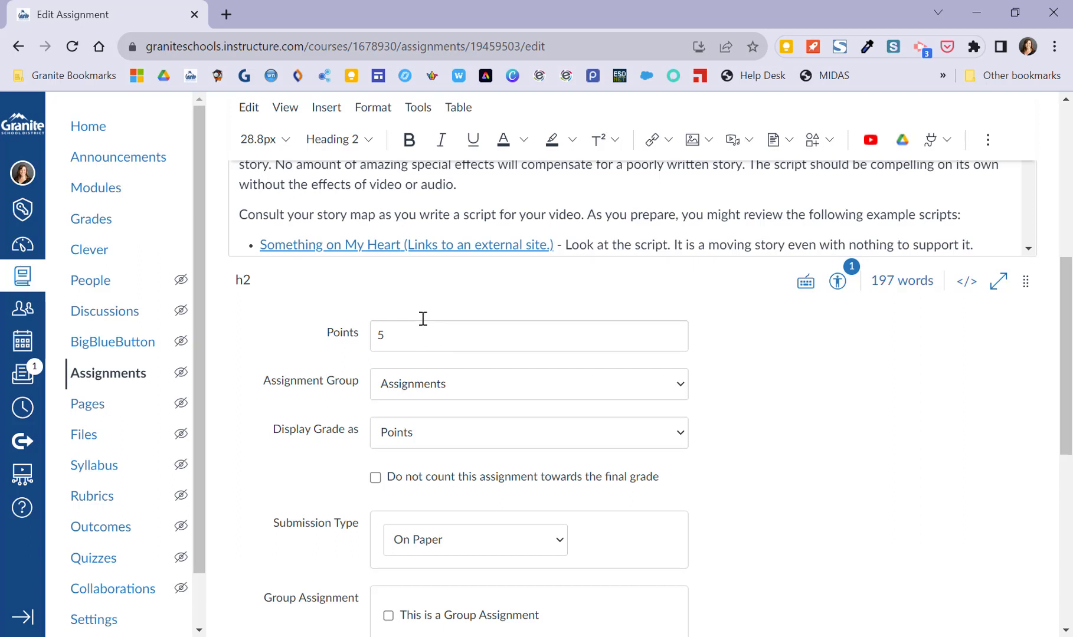
- Set the assignment's grade display to Points and save the assignment
{"action": "left_click", "coordinate": [452, 444]}
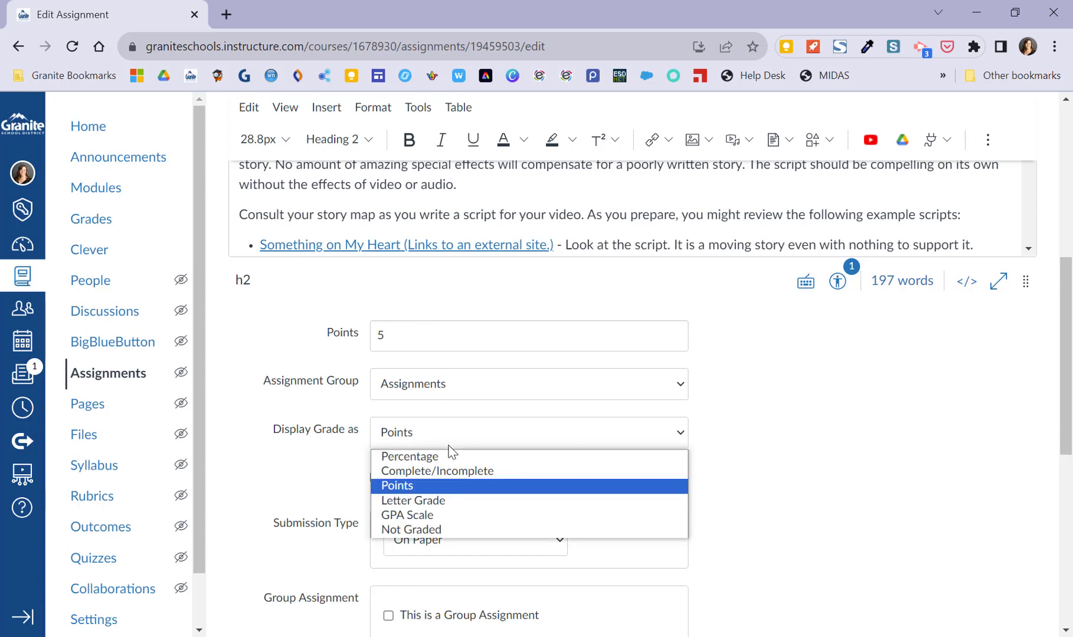
{"action": "left_click", "coordinate": [438, 491]}
{"action": "scroll", "coordinate": [814, 388], "scroll_direction": "down", "scroll_amount": 8}
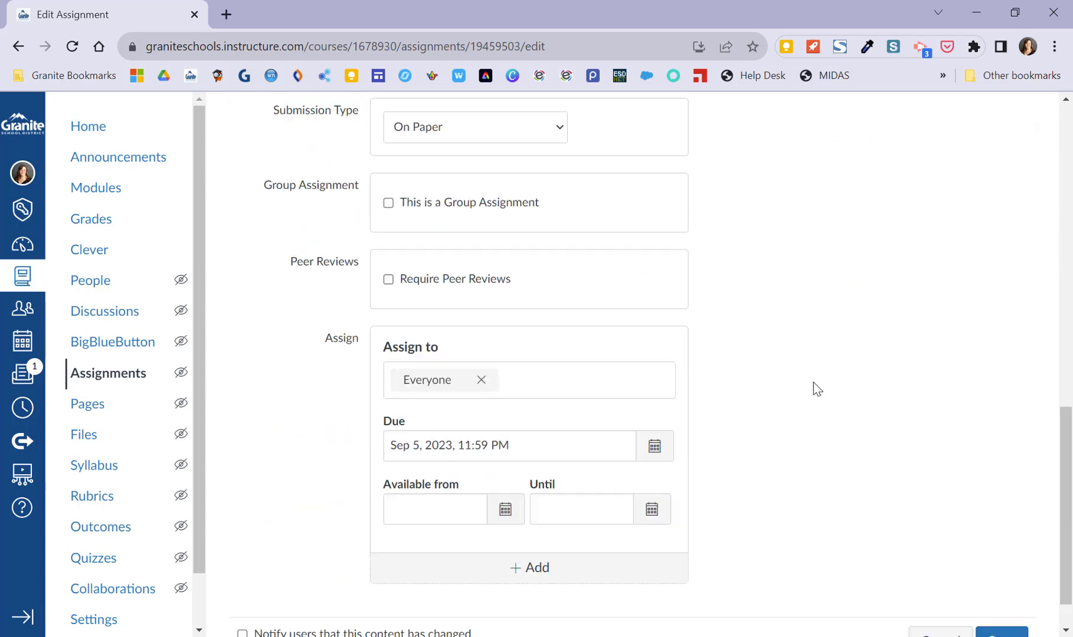
{"action": "left_click", "coordinate": [982, 587]}
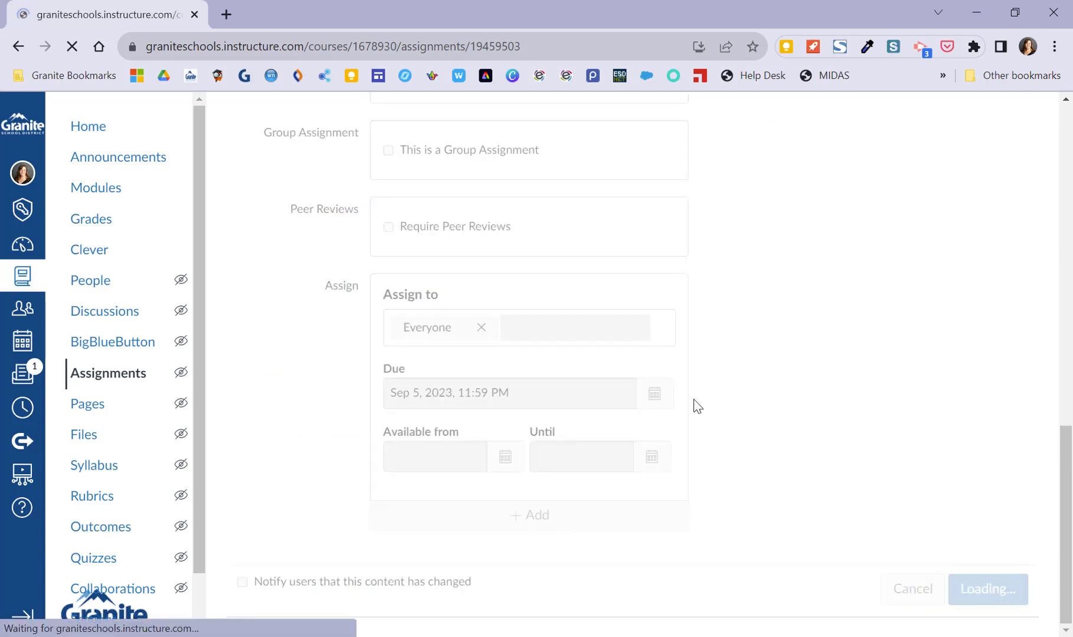
- Add a rubric titled "Story Script" to the assignment and delete its default criterion
{"action": "scroll", "coordinate": [397, 290], "scroll_direction": "down", "scroll_amount": 5}
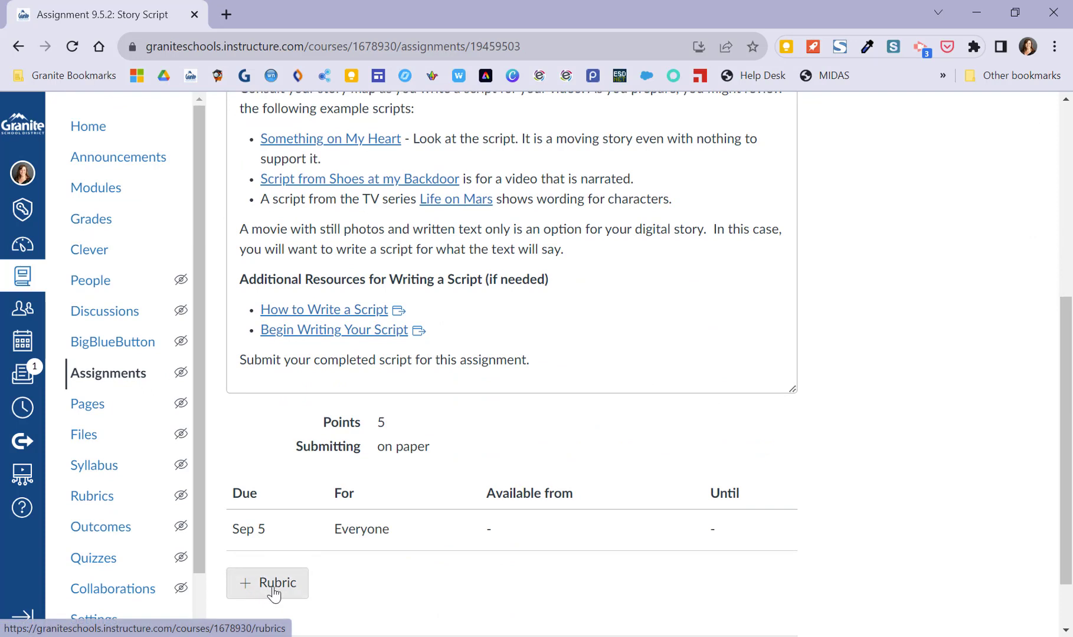
{"action": "left_click", "coordinate": [273, 584]}
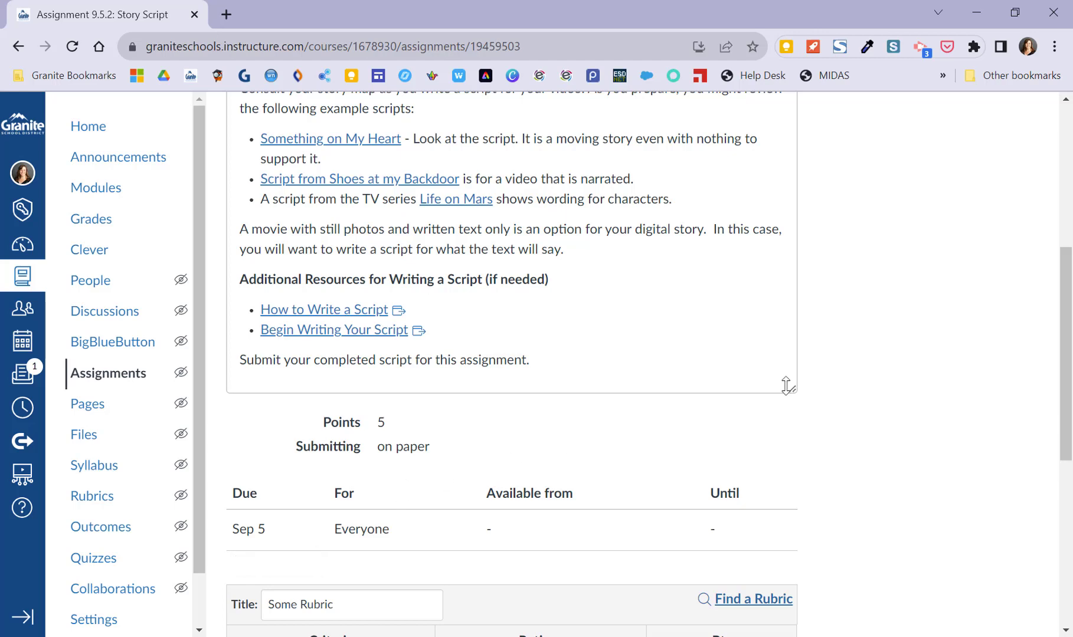
{"action": "scroll", "coordinate": [849, 416], "scroll_direction": "down", "scroll_amount": 7}
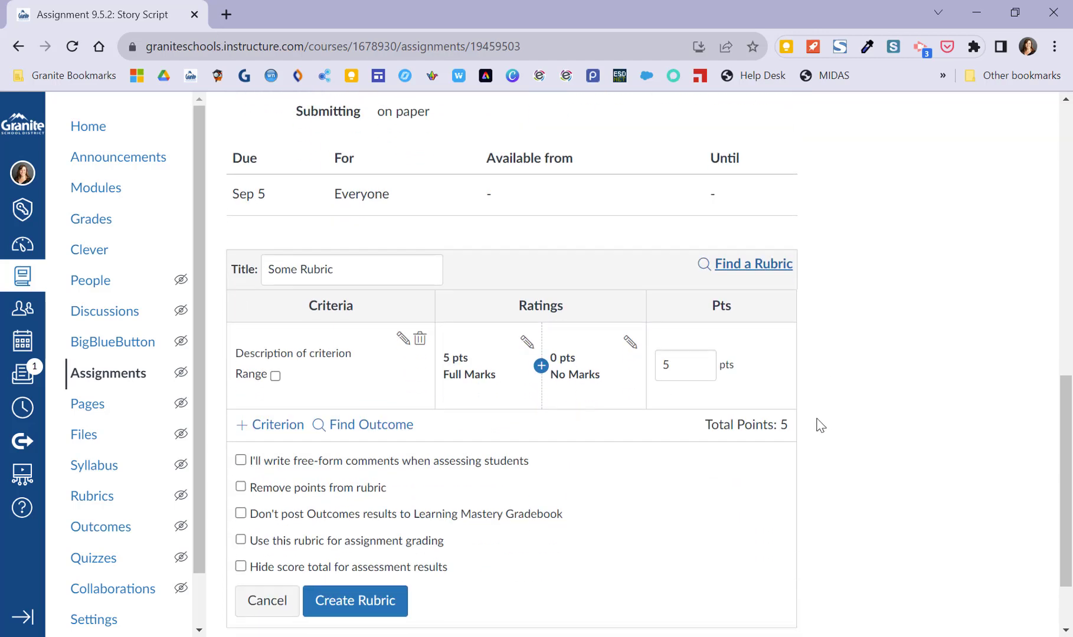
{"action": "triple_click", "coordinate": [339, 192]}
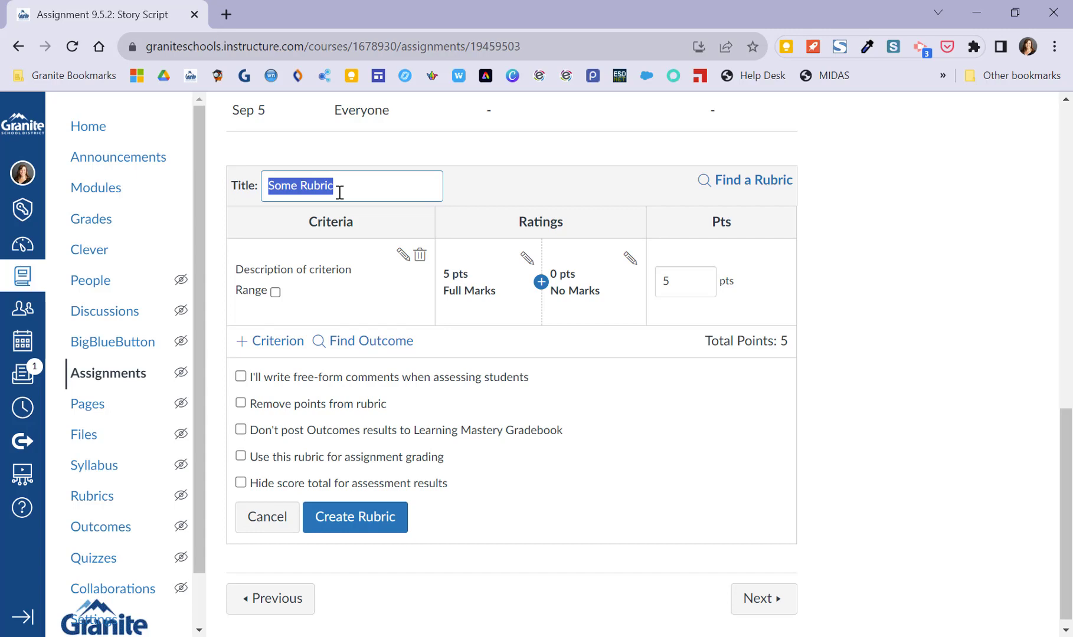
{"action": "type", "text": "Story Script"}
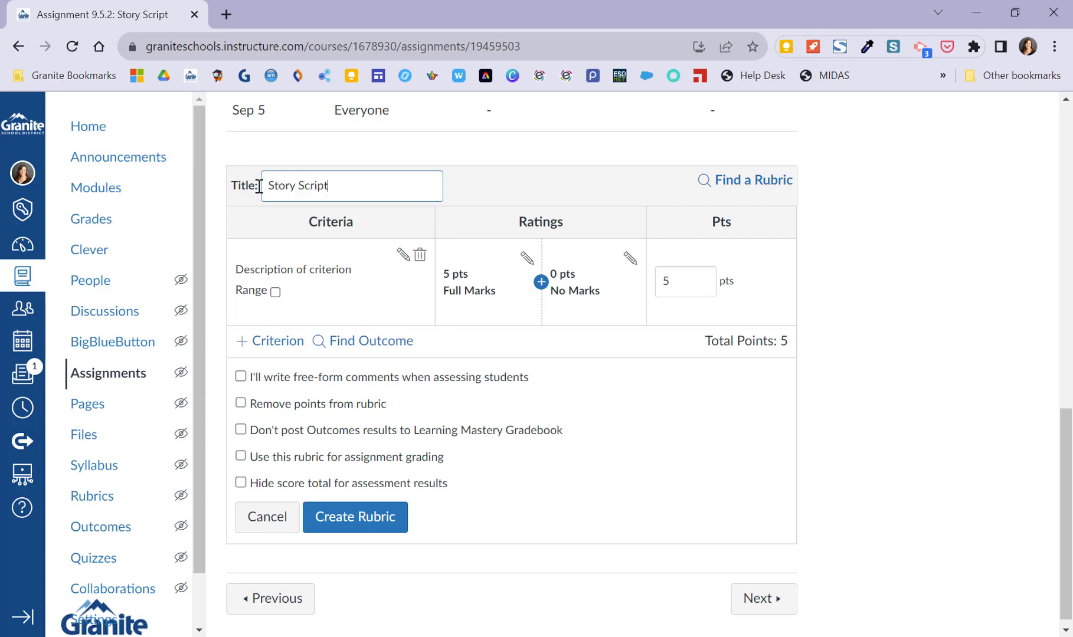
{"action": "left_click", "coordinate": [419, 257]}
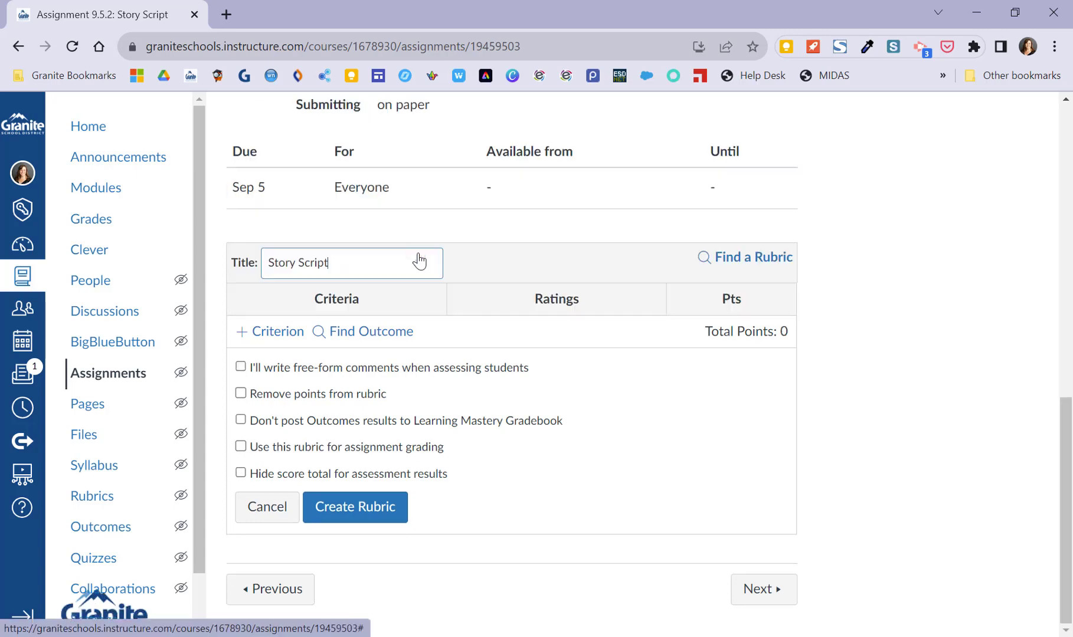
- Import the RL 8.2/RI 8.2 outcome from the ELA 8 group into the rubric, using it for scoring
{"action": "left_click", "coordinate": [348, 332]}
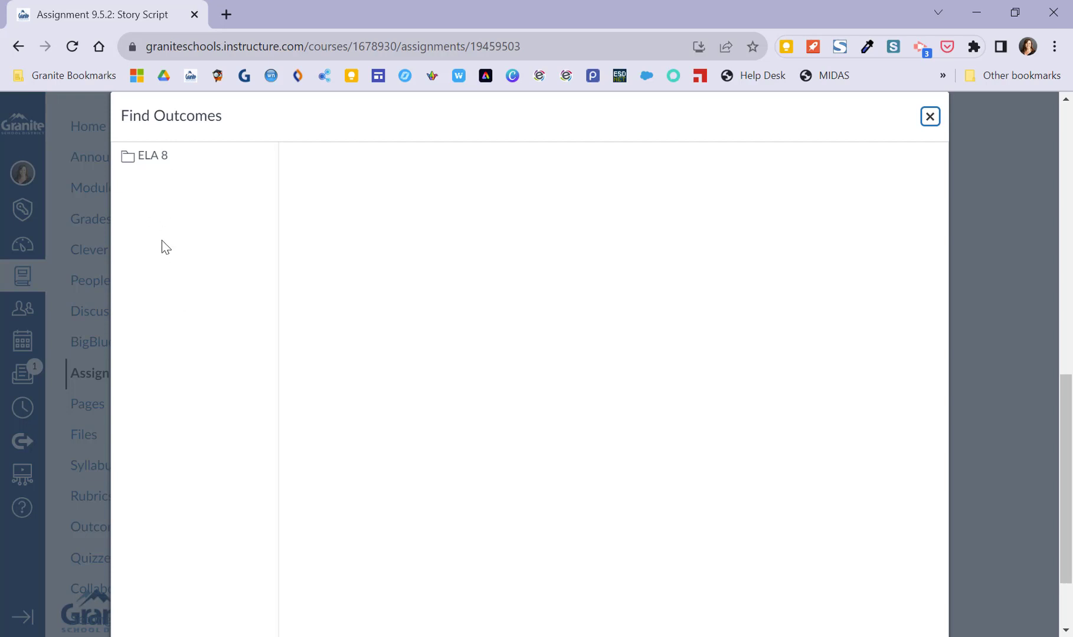
{"action": "left_click", "coordinate": [156, 158]}
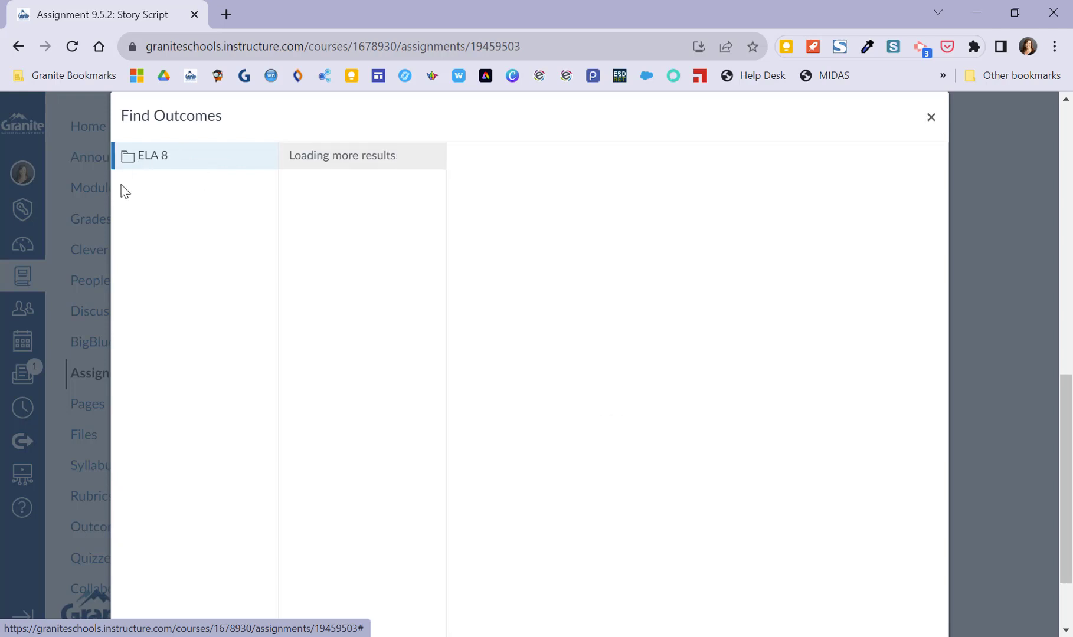
{"action": "left_click", "coordinate": [163, 158]}
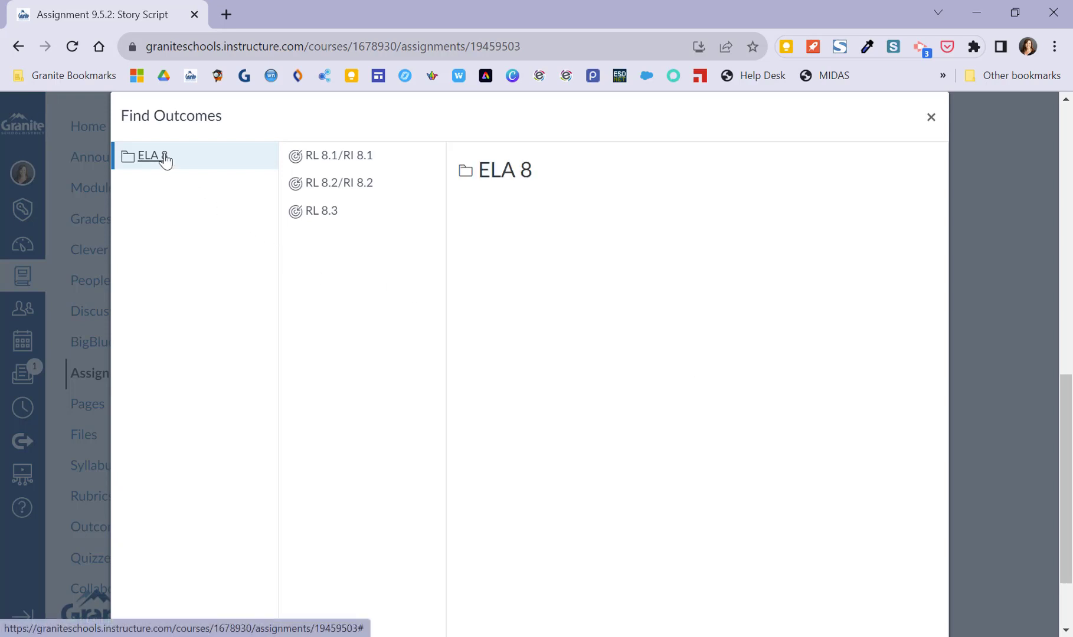
{"action": "left_click", "coordinate": [348, 154]}
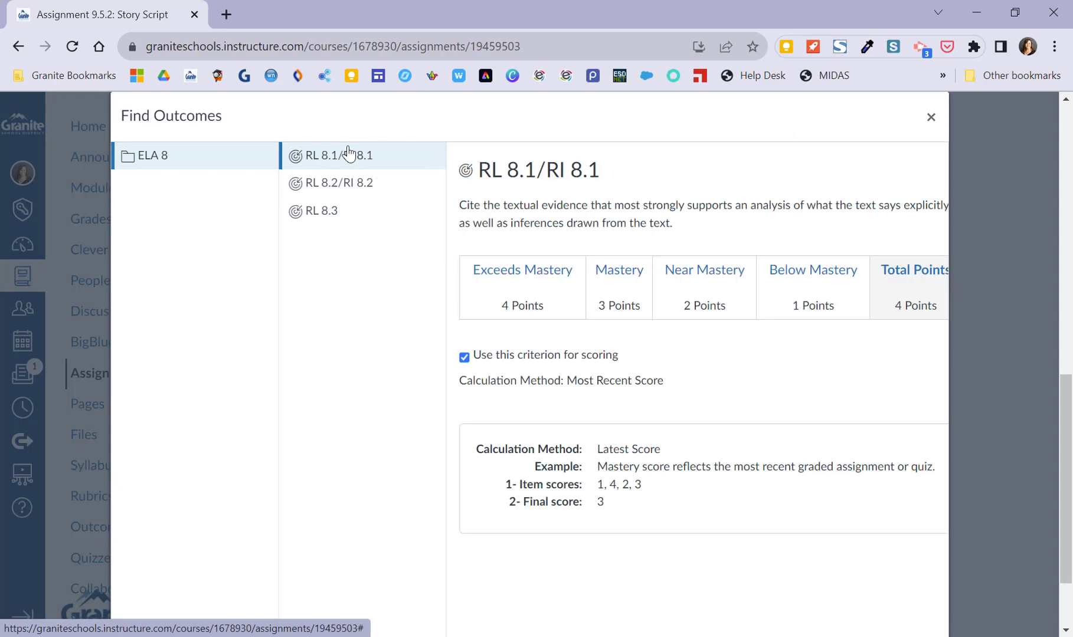
{"action": "left_click", "coordinate": [353, 188]}
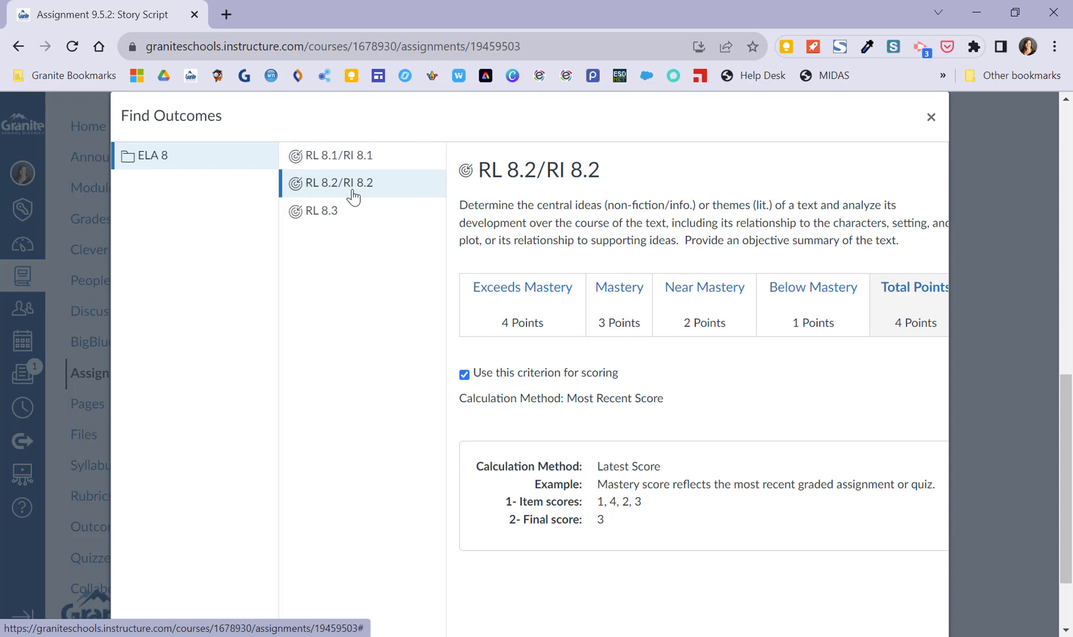
{"action": "scroll", "coordinate": [354, 200], "scroll_direction": "down", "scroll_amount": 2}
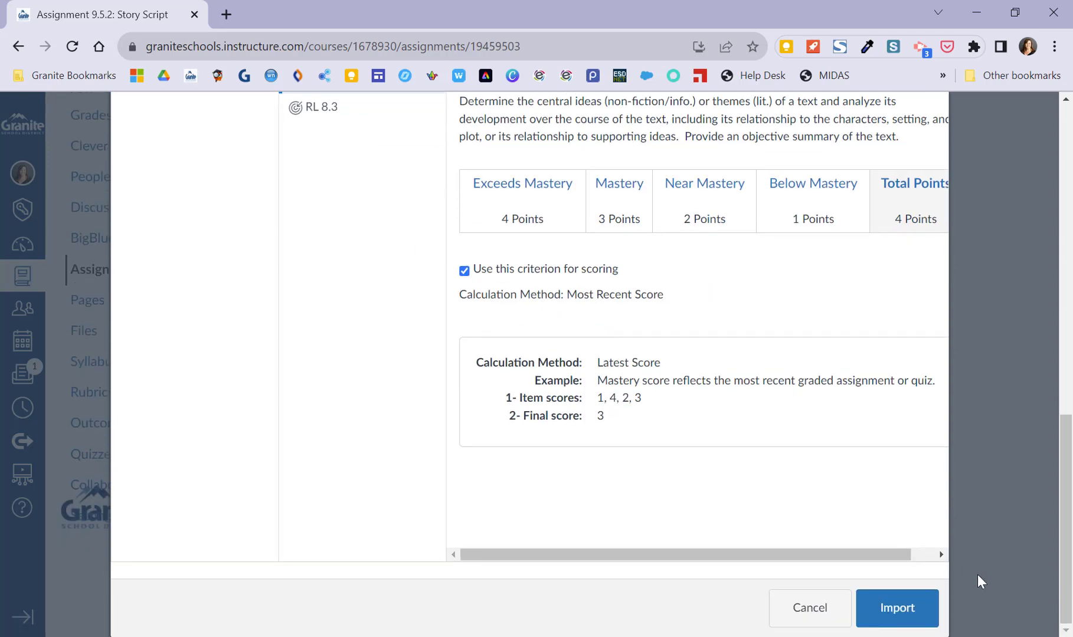
{"action": "left_click", "coordinate": [890, 612]}
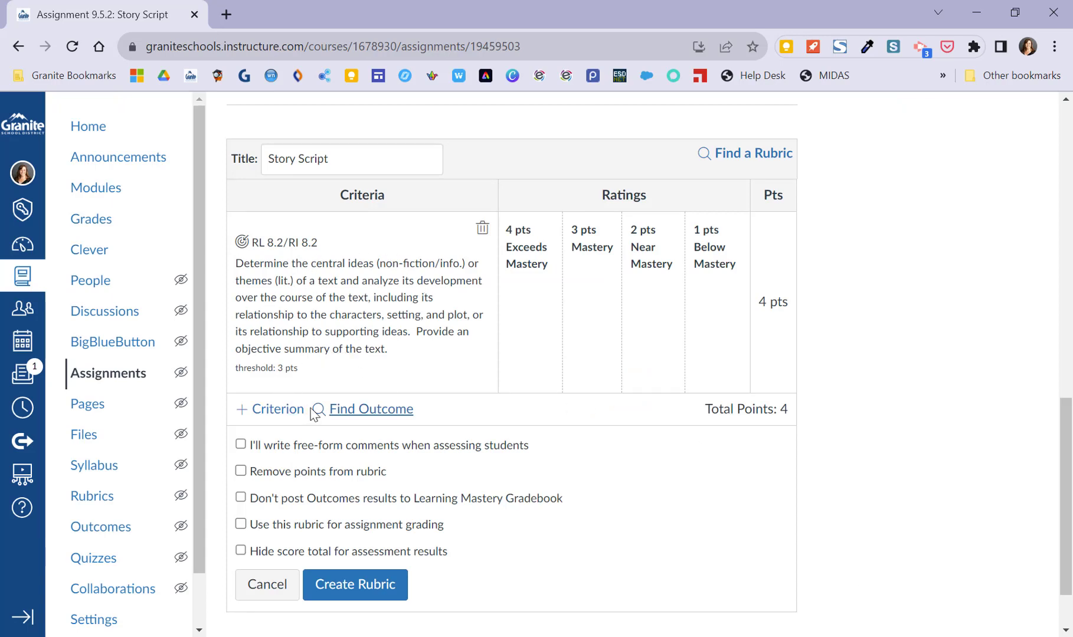
- Import the RL 8.3 outcome from the ELA 8 group as another rubric criterion
{"action": "left_click", "coordinate": [352, 410]}
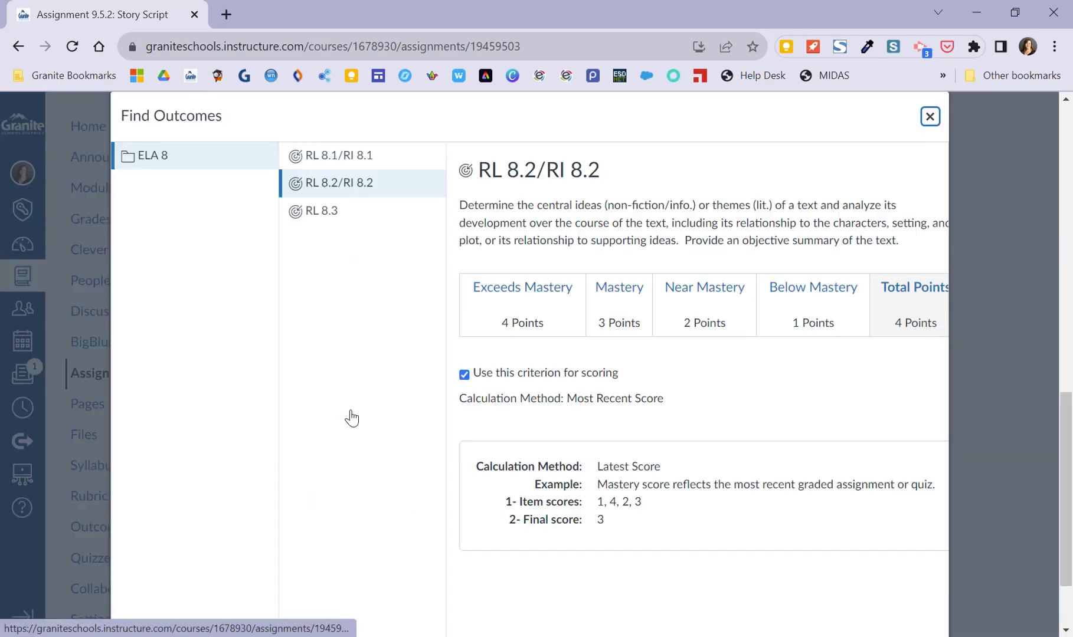
{"action": "left_click", "coordinate": [306, 211]}
{"action": "scroll", "coordinate": [642, 301], "scroll_direction": "down", "scroll_amount": 3}
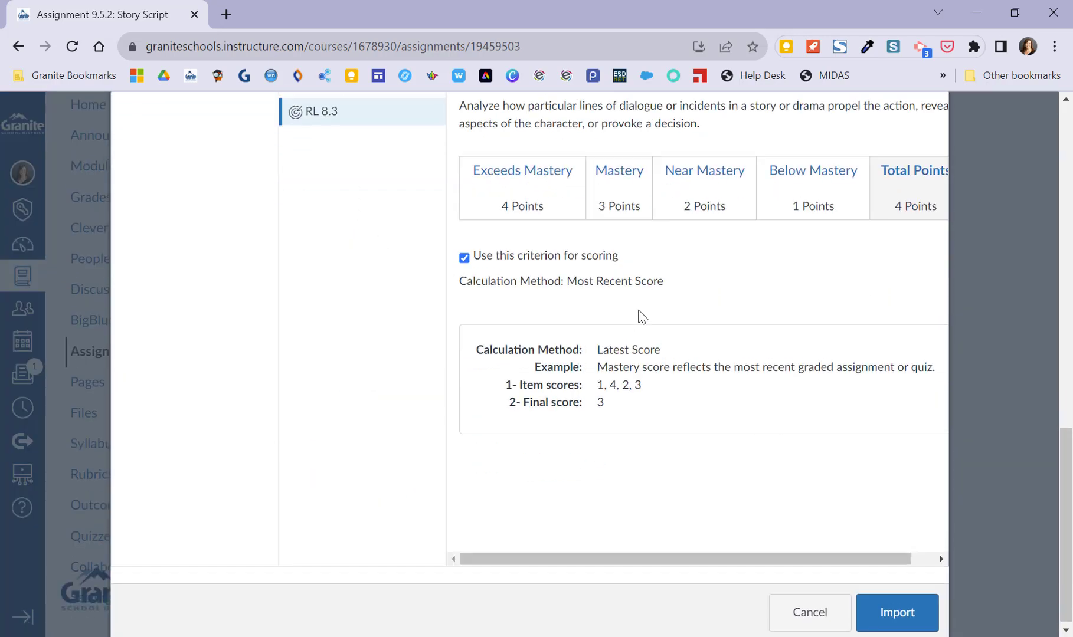
{"action": "left_click", "coordinate": [897, 608]}
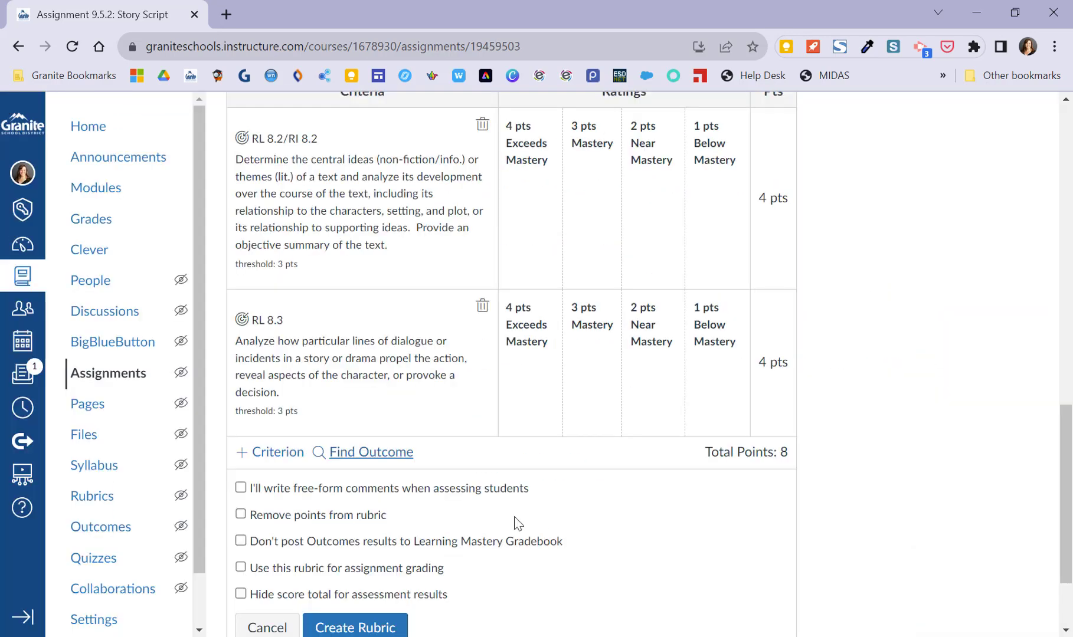
{"action": "left_click", "coordinate": [284, 454]}
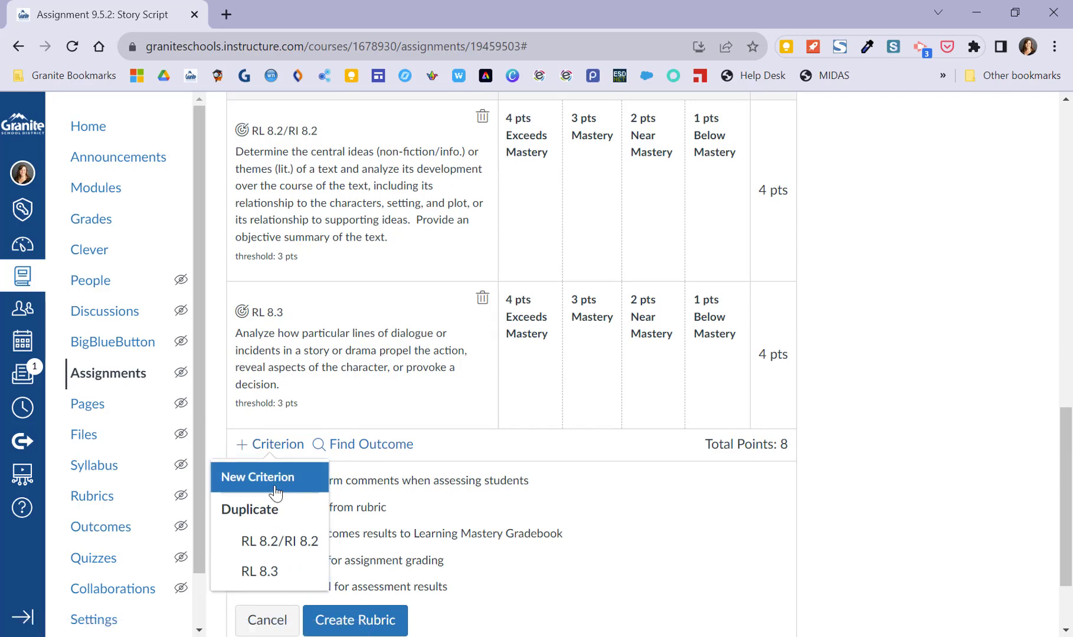
{"action": "left_click", "coordinate": [278, 478]}
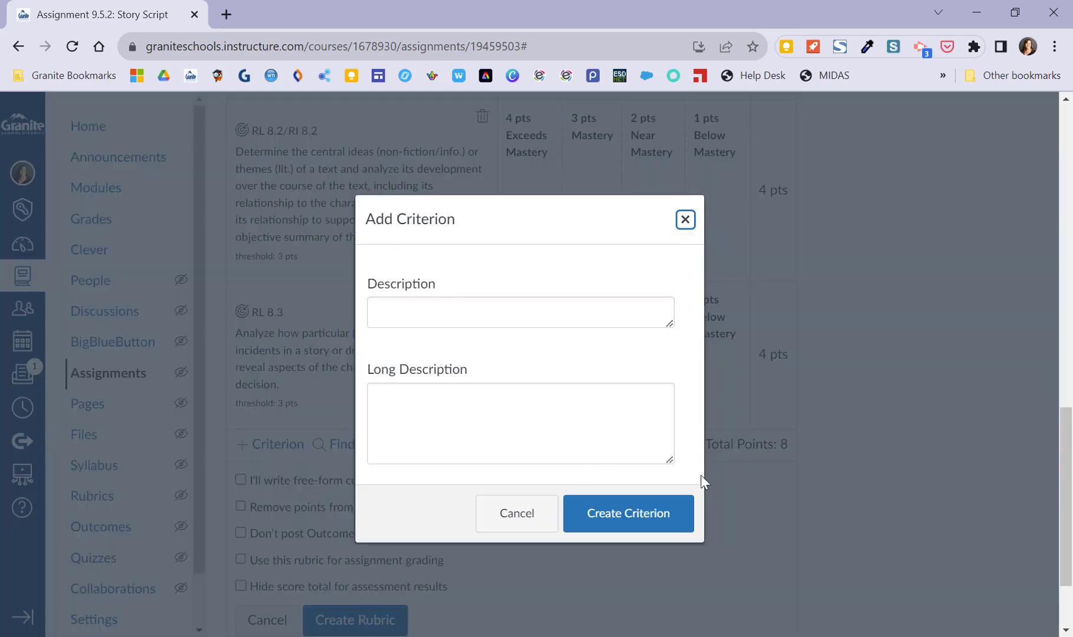
{"action": "left_click", "coordinate": [684, 219]}
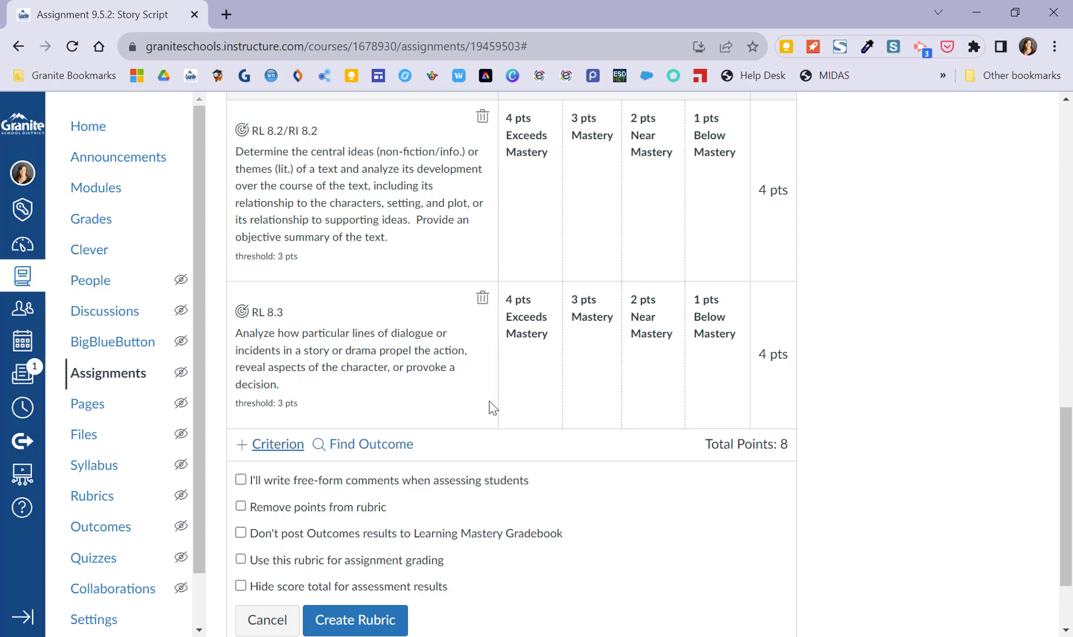
- Create the rubric with its use for assignment grading enabled, changing the assignment's points to match the rubric
{"action": "scroll", "coordinate": [489, 401], "scroll_direction": "down", "scroll_amount": 2}
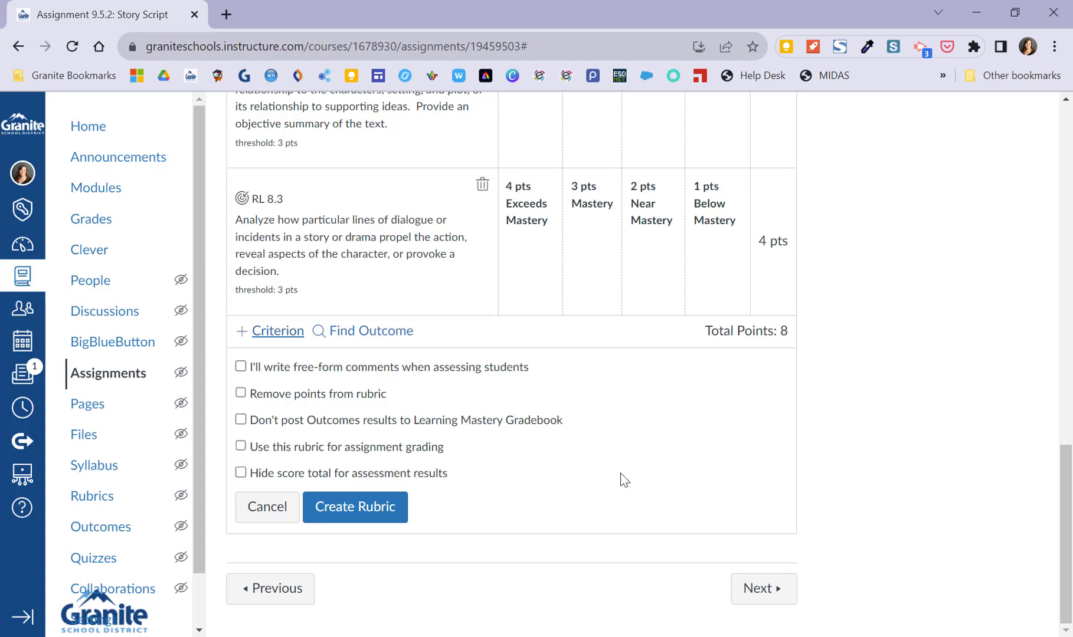
{"action": "left_click", "coordinate": [241, 447]}
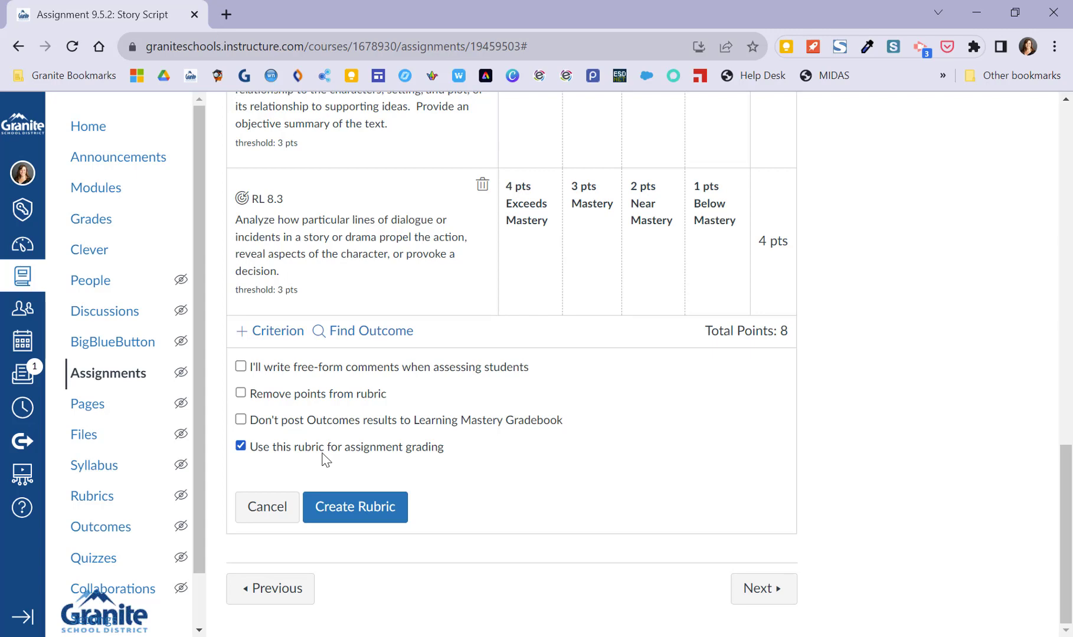
{"action": "left_click", "coordinate": [351, 522]}
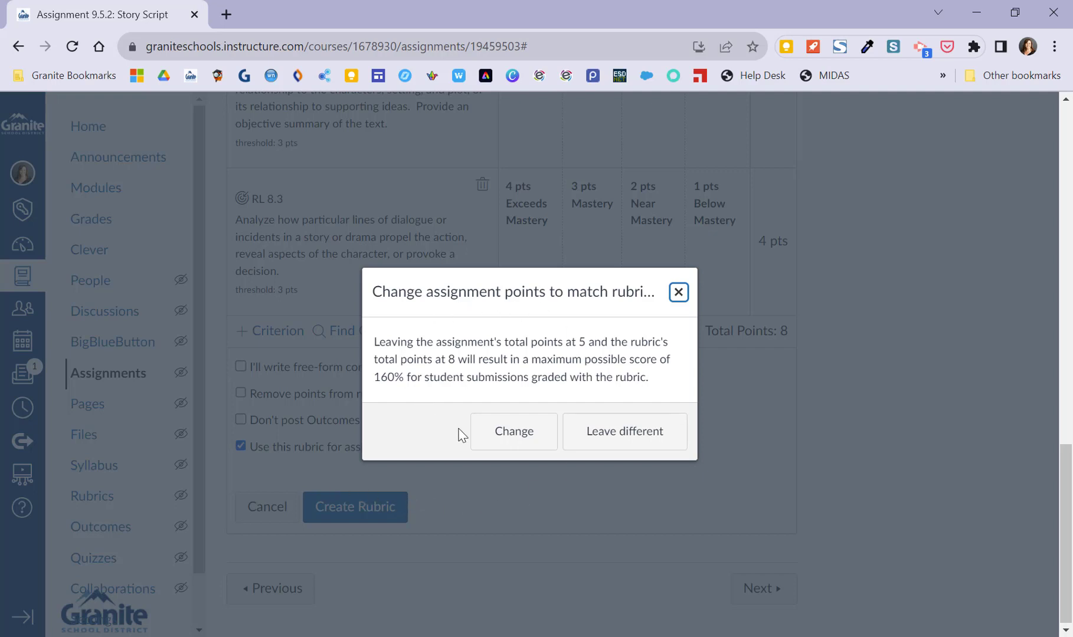
{"action": "left_click", "coordinate": [515, 437]}
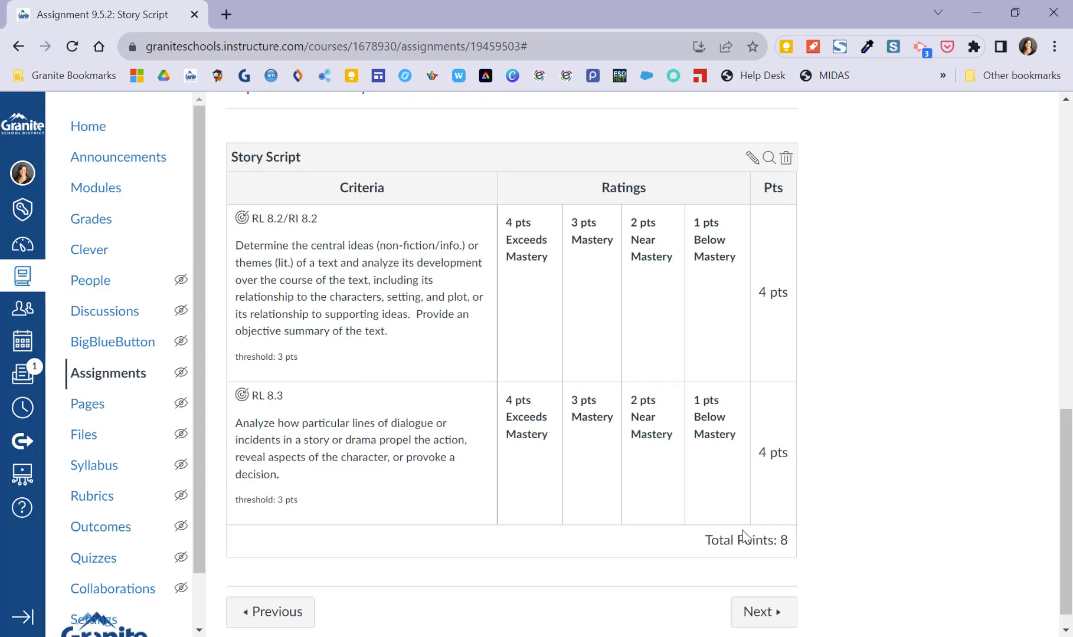
- Open the assignment in SpeedGrader and display the Story Script rubric for the first student
{"action": "scroll", "coordinate": [893, 515], "scroll_direction": "up", "scroll_amount": 15}
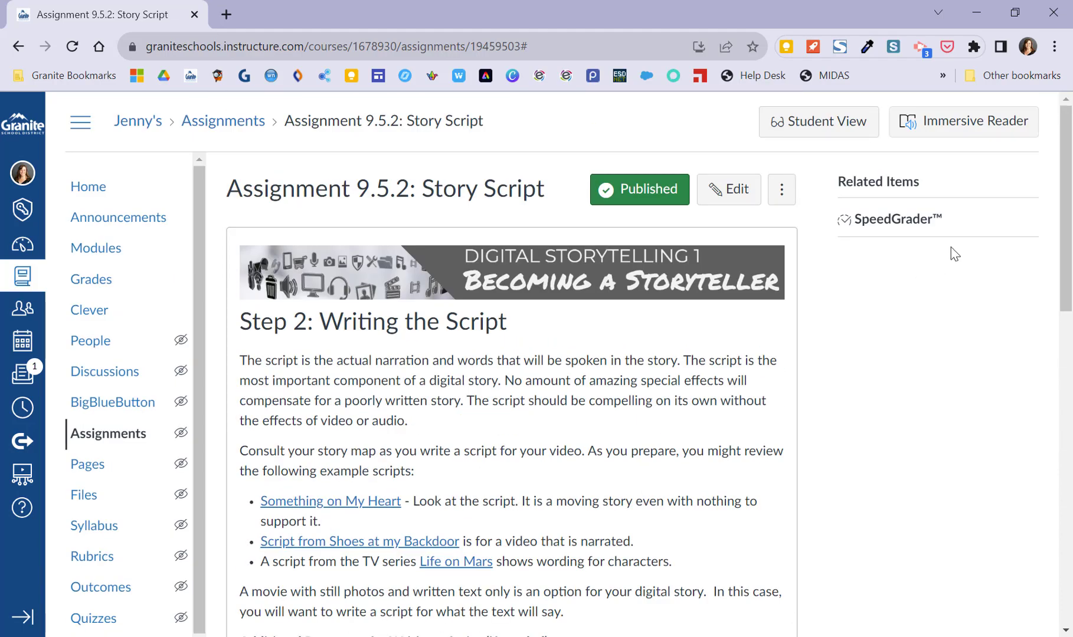
{"action": "left_click", "coordinate": [888, 222]}
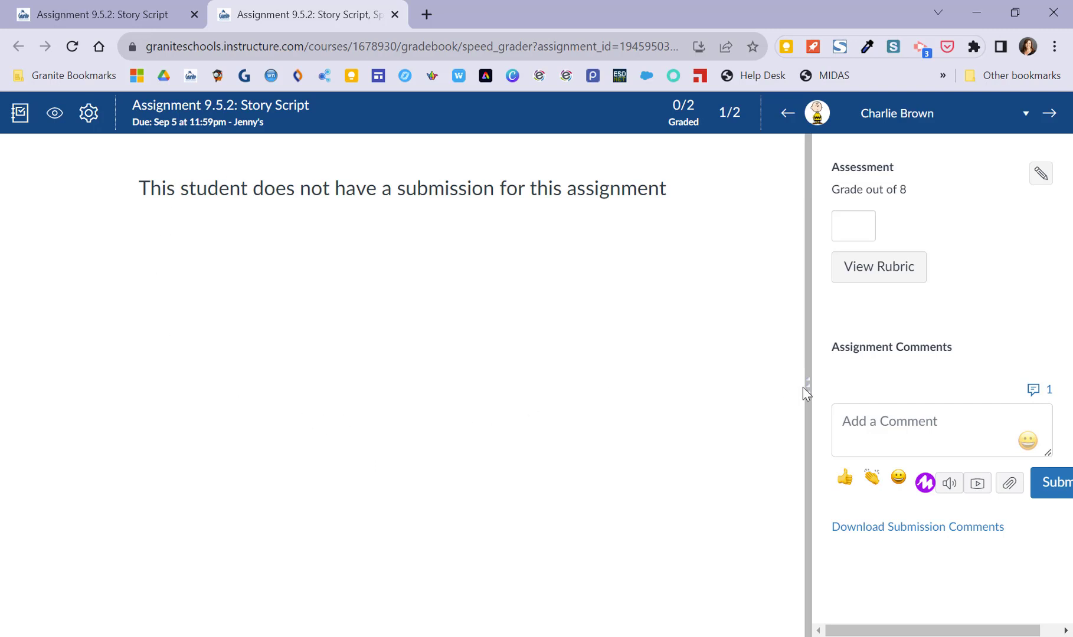
{"action": "left_click", "coordinate": [893, 274]}
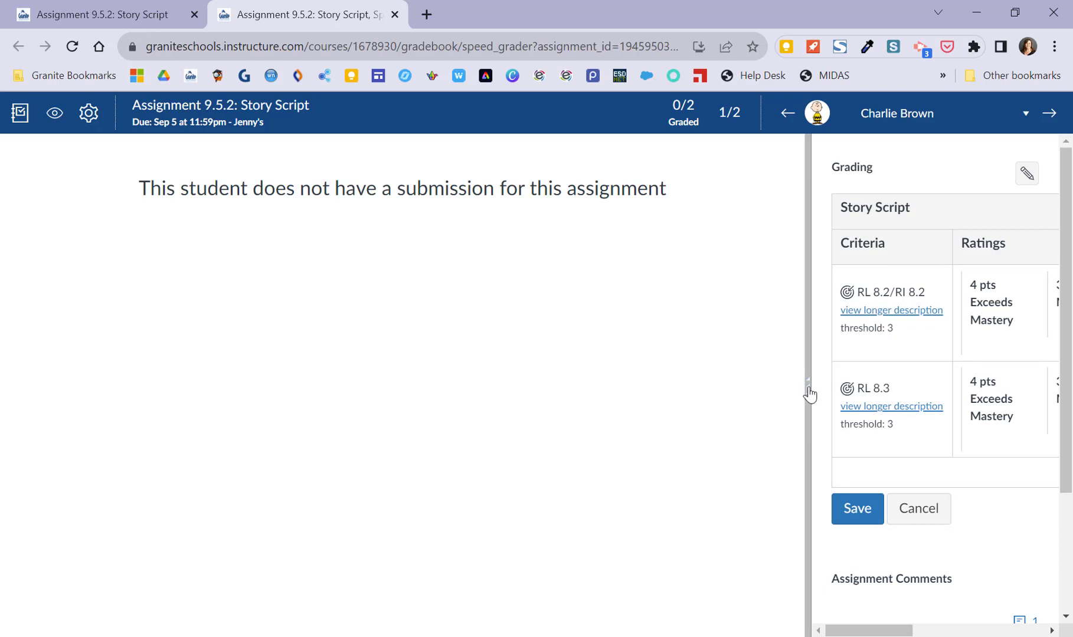
- Widen the grading area and score the rubric with 3 points (Mastery) for RL 8.2/RI 8.2 and 2.7 for RL 8.3
{"action": "left_click_drag", "start_coordinate": [802, 397], "coordinate": [378, 378]}
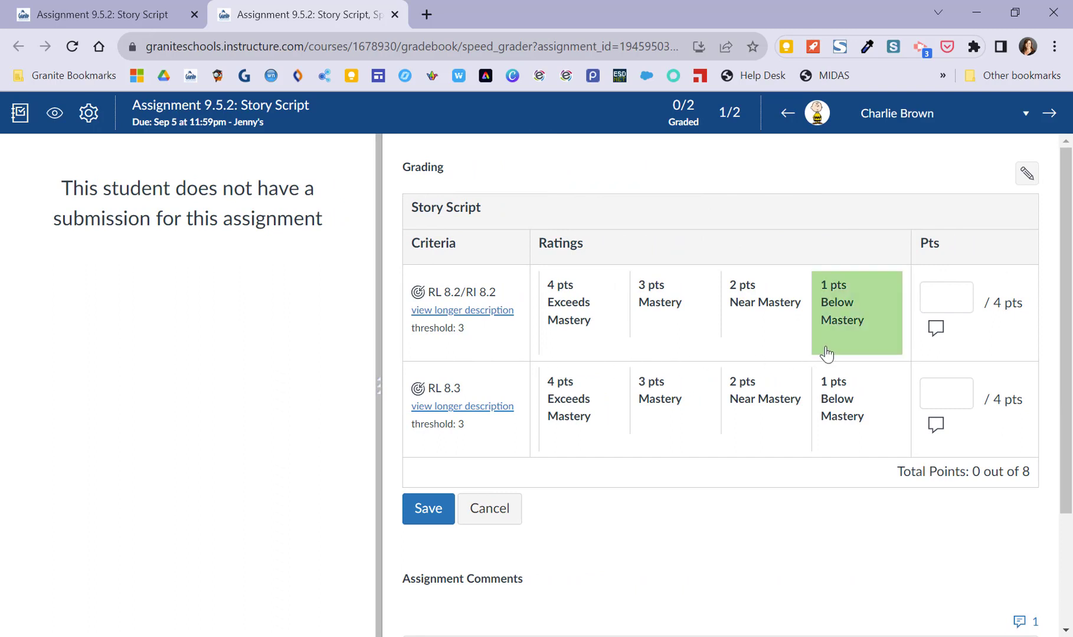
{"action": "left_click", "coordinate": [674, 332]}
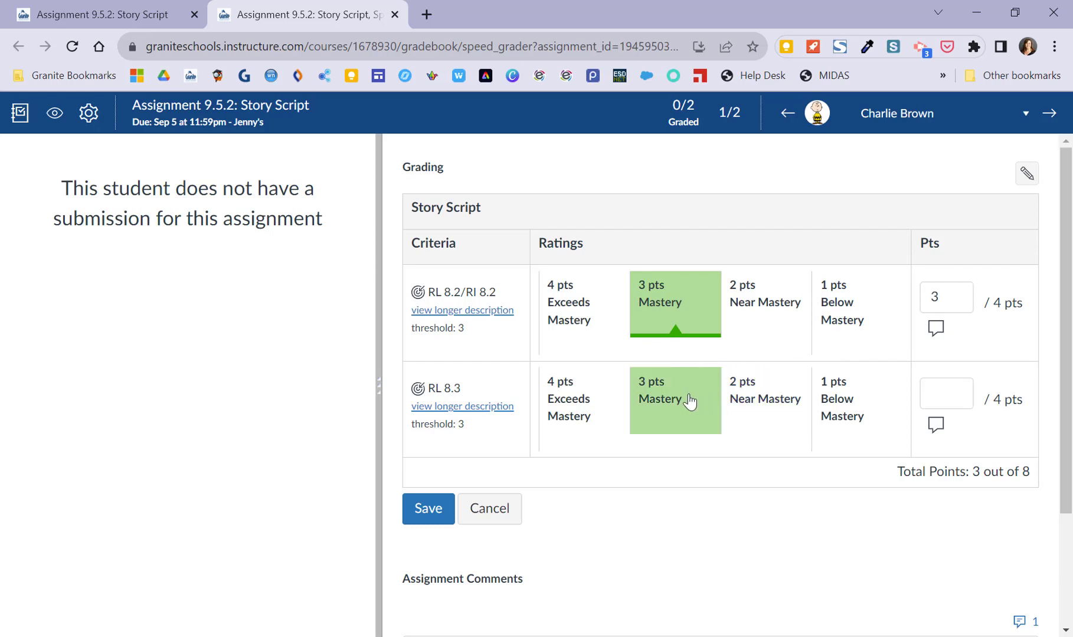
{"action": "left_click", "coordinate": [937, 391]}
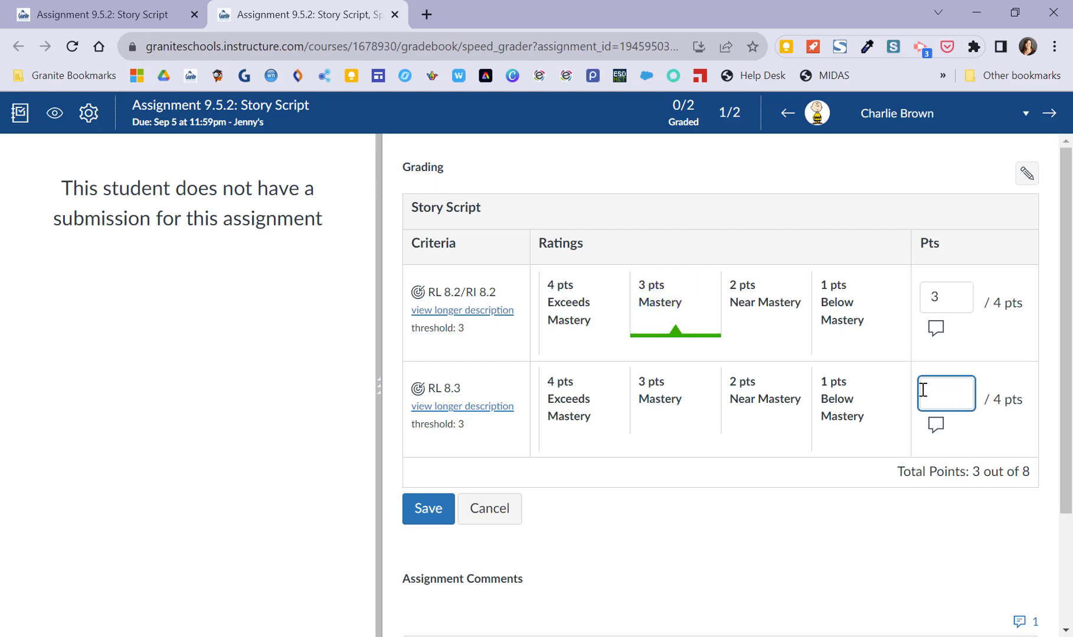
{"action": "type", "text": "2.7"}
- Open the comment field for the RL 8.3 criterion and save the student's rubric assessment
{"action": "left_click", "coordinate": [936, 425]}
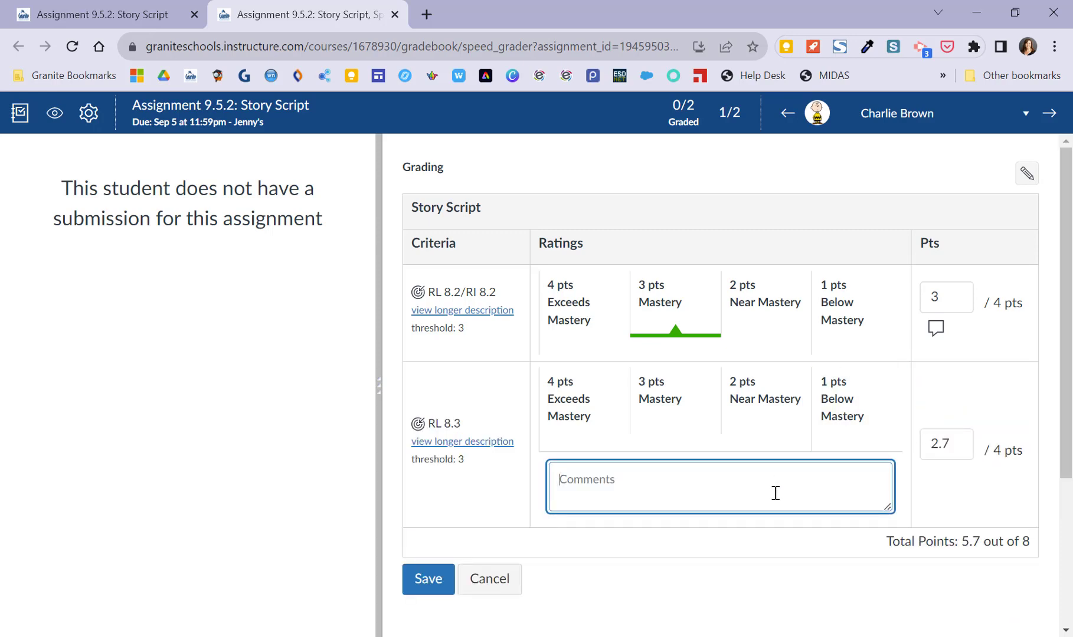
{"action": "left_click", "coordinate": [425, 495]}
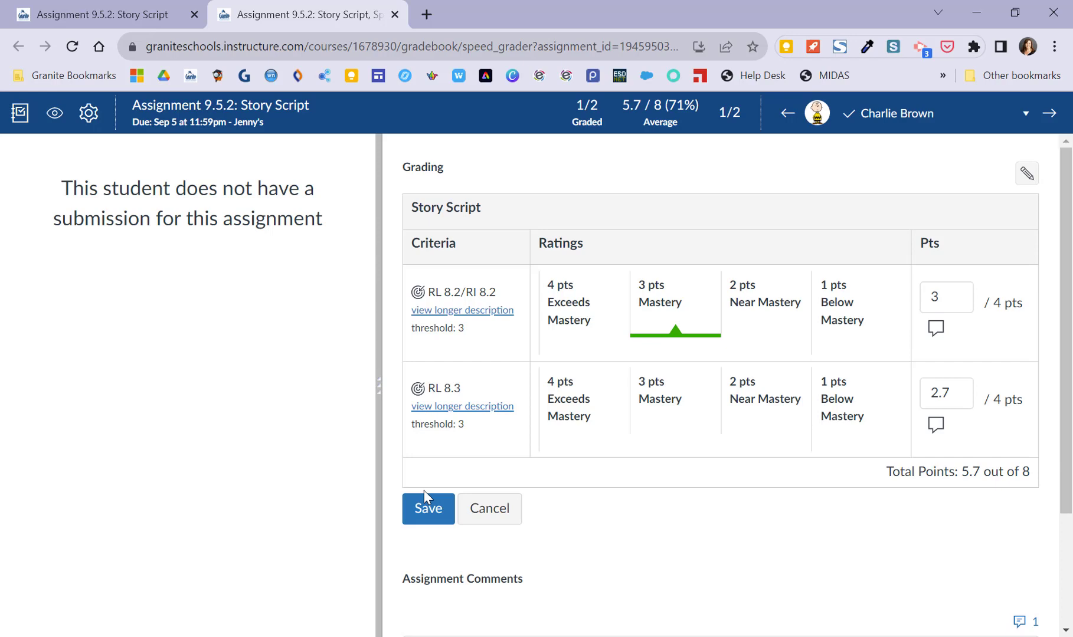
{"action": "left_click", "coordinate": [428, 509]}
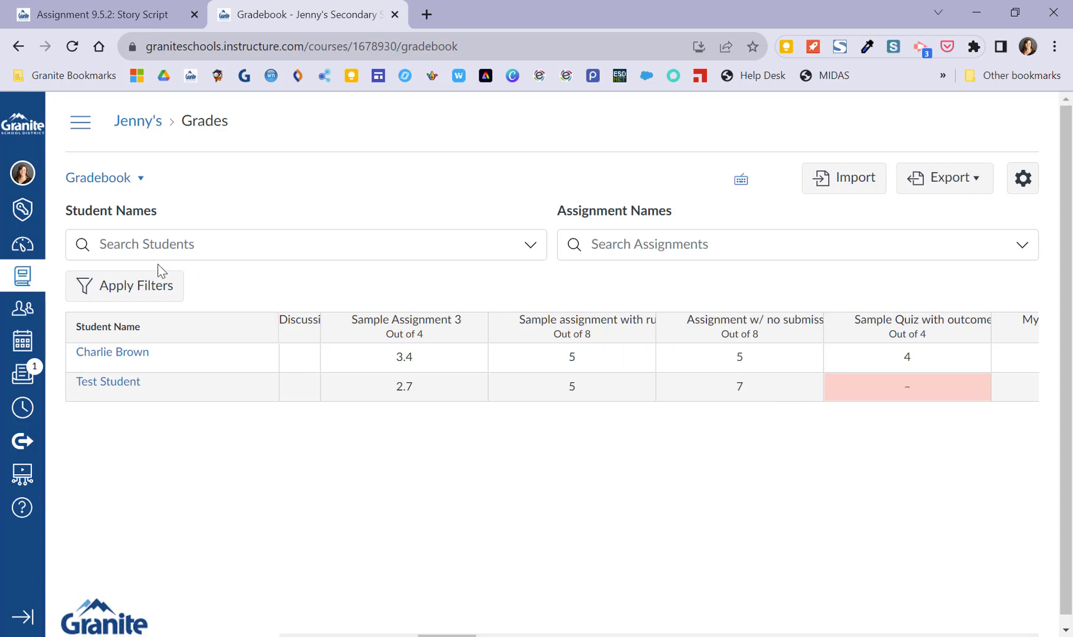
- Switch the gradebook to the Learning Mastery view and examine the details of the outcome columns
{"action": "left_click", "coordinate": [103, 184]}
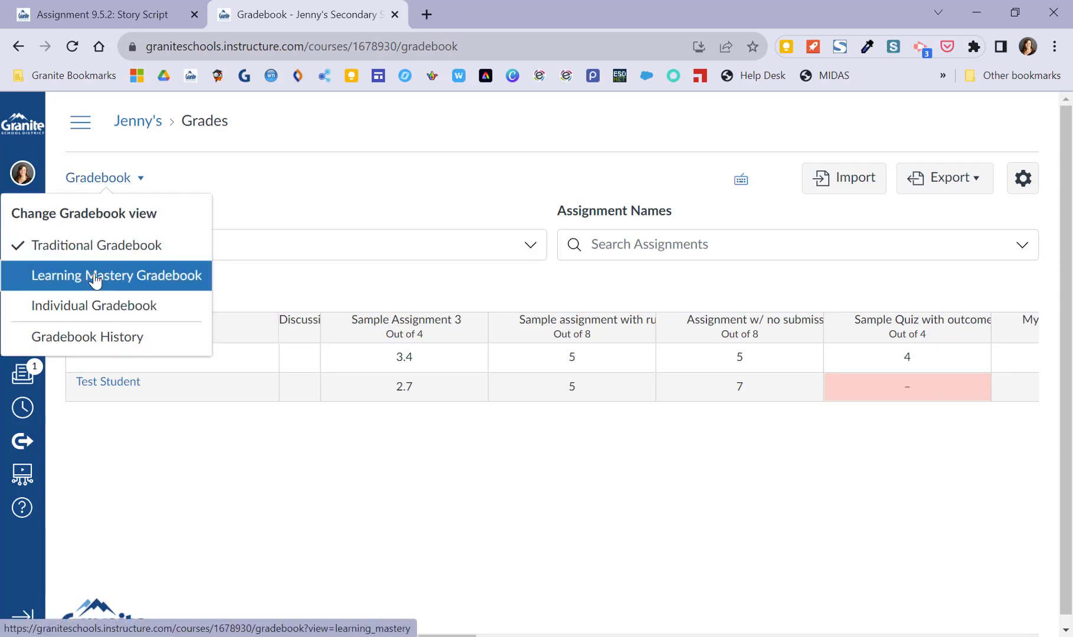
{"action": "left_click", "coordinate": [95, 280]}
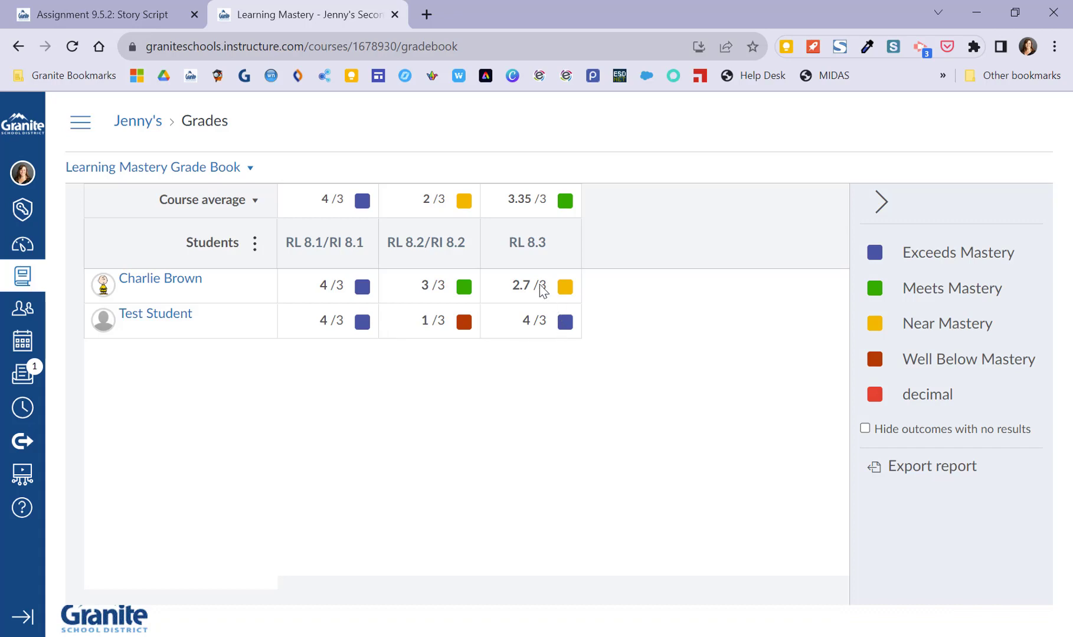
{"action": "mouse_move", "coordinate": [436, 243]}
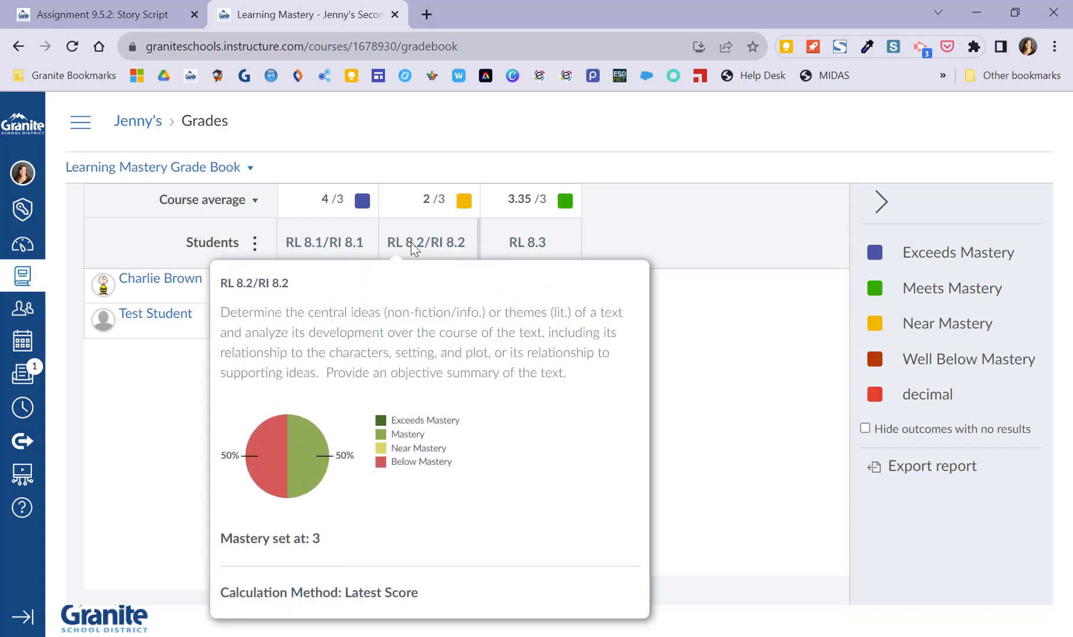
{"action": "mouse_move", "coordinate": [315, 242]}
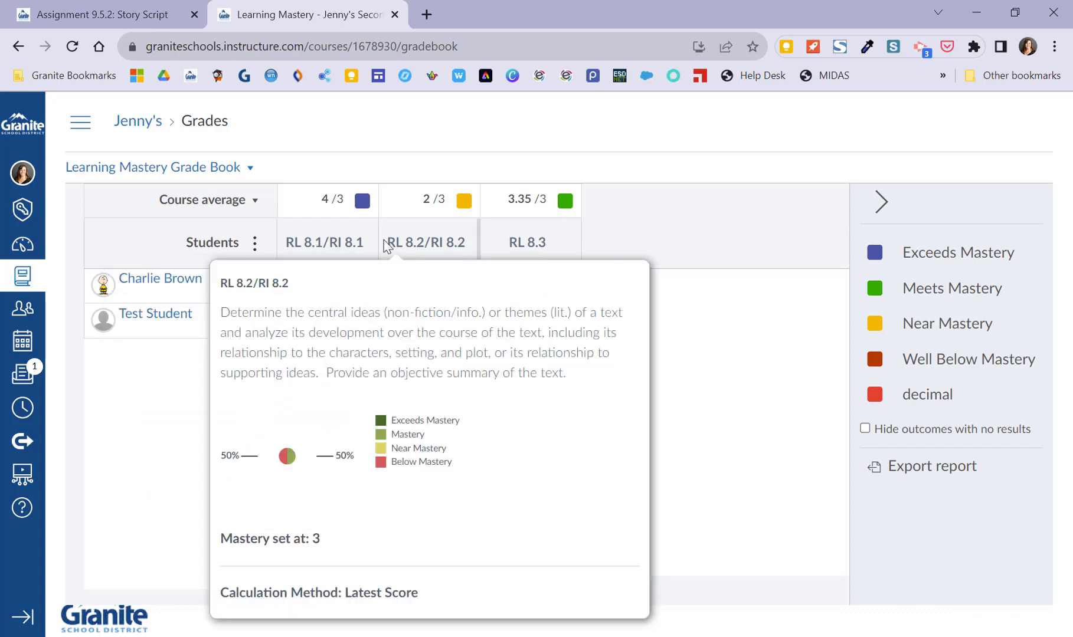
{"action": "mouse_move", "coordinate": [524, 249]}
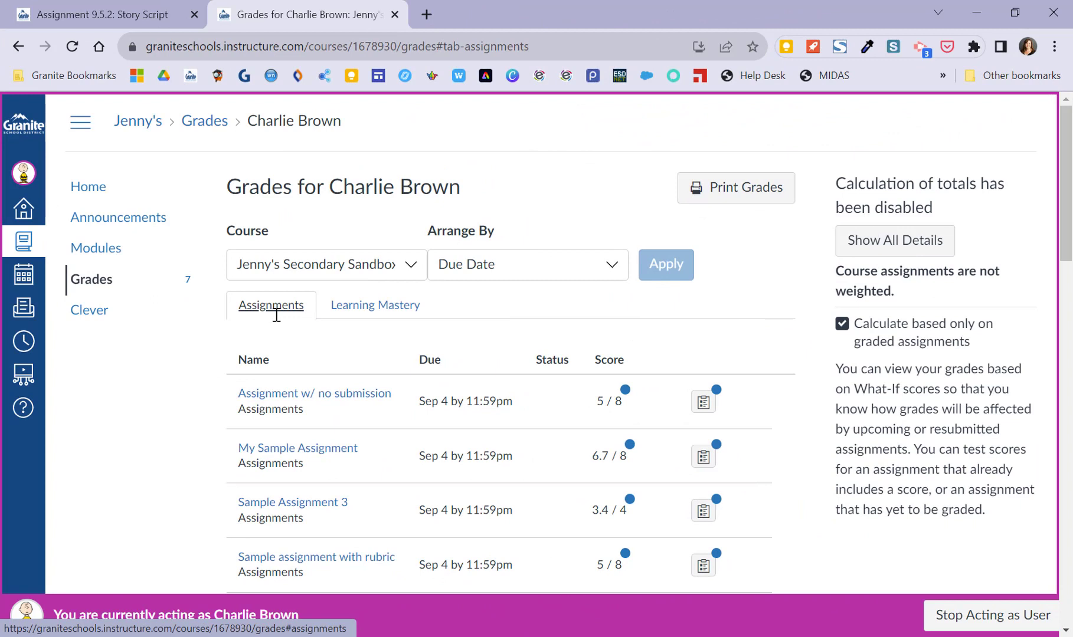
- In the student's grades, show Learning Mastery, expand ELA 8 and RL 8.1/RI 8.1, and review the scores of the aligned assignments
{"action": "left_click", "coordinate": [375, 306]}
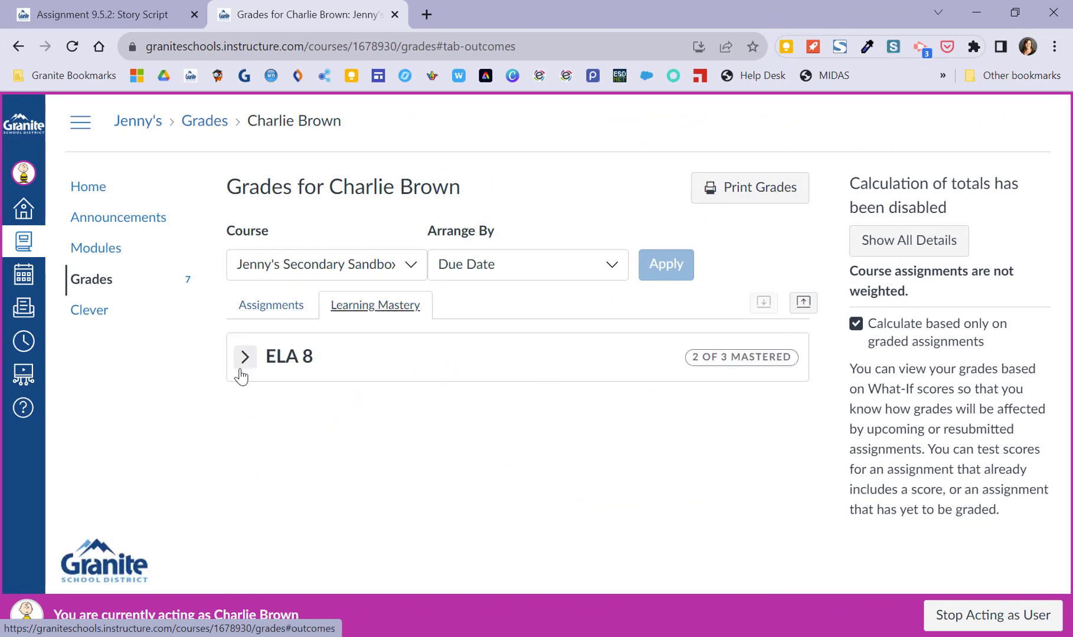
{"action": "left_click", "coordinate": [245, 357]}
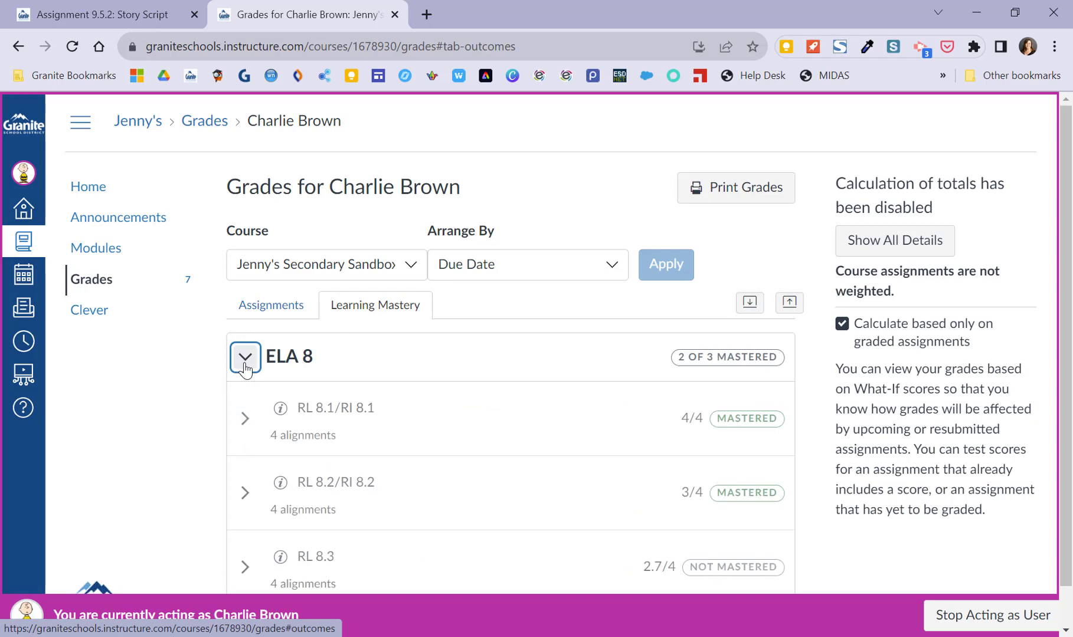
{"action": "left_click", "coordinate": [244, 419]}
{"action": "scroll", "coordinate": [443, 498], "scroll_direction": "down", "scroll_amount": 5}
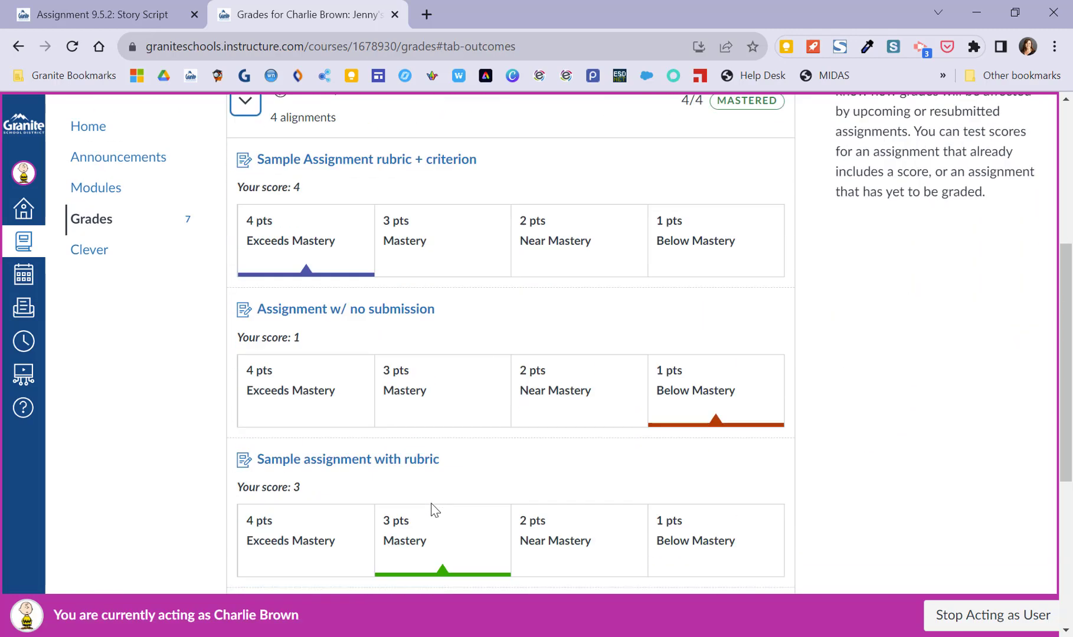
{"action": "scroll", "coordinate": [434, 509], "scroll_direction": "down", "scroll_amount": 3}
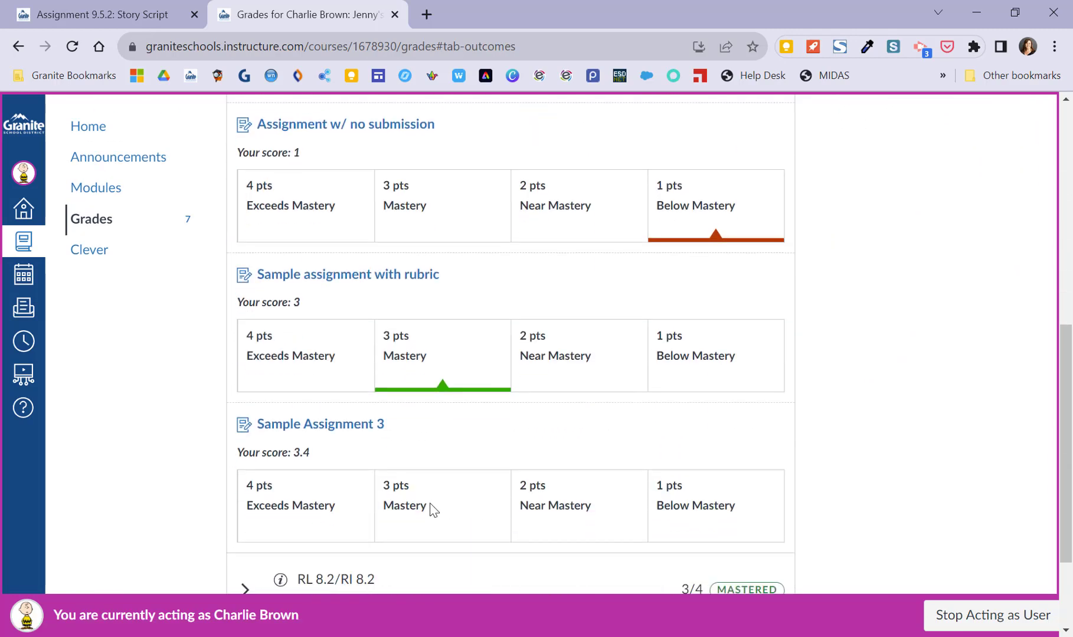
{"action": "scroll", "coordinate": [433, 508], "scroll_direction": "down", "scroll_amount": 3}
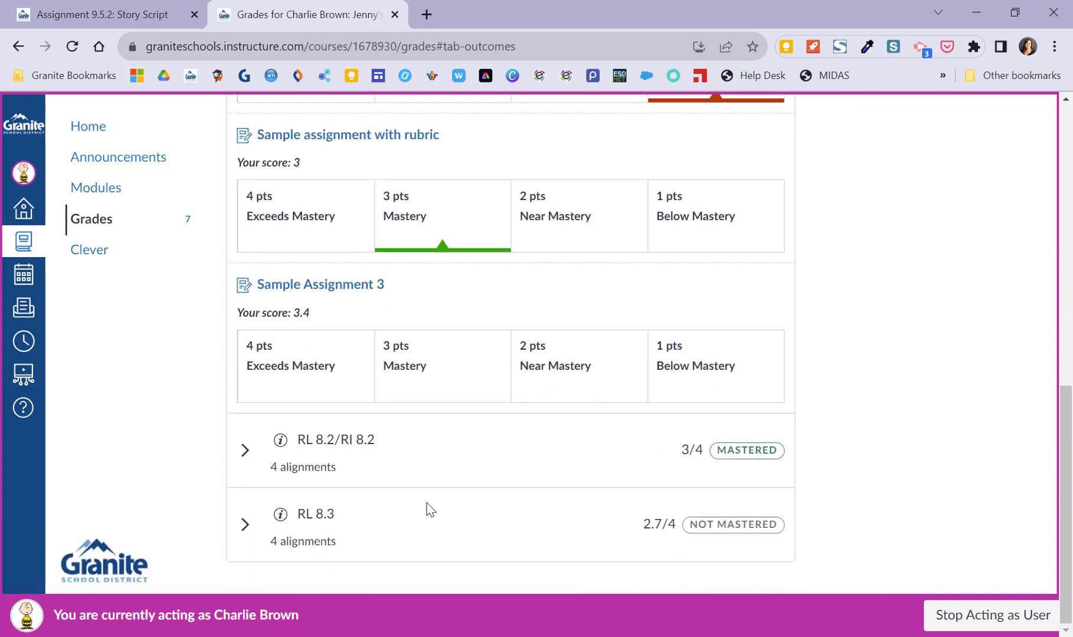